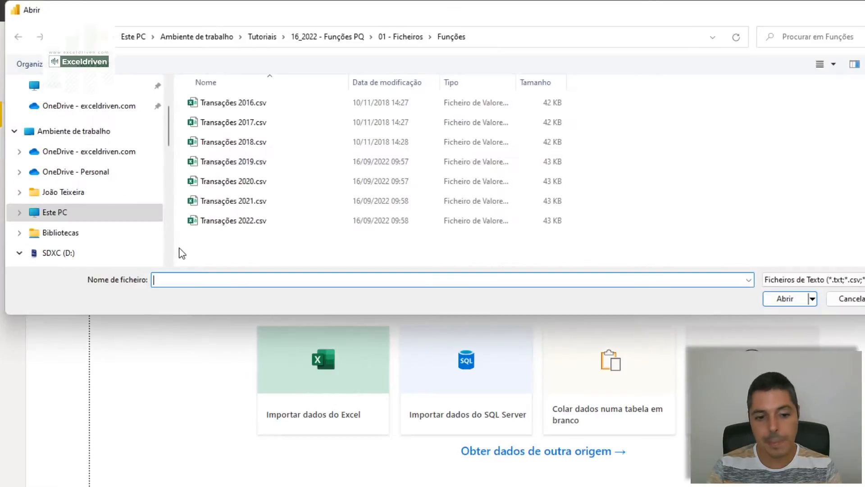
Import the Transações 2016.csv file and open its data for transformation in Power Query
click(227, 105)
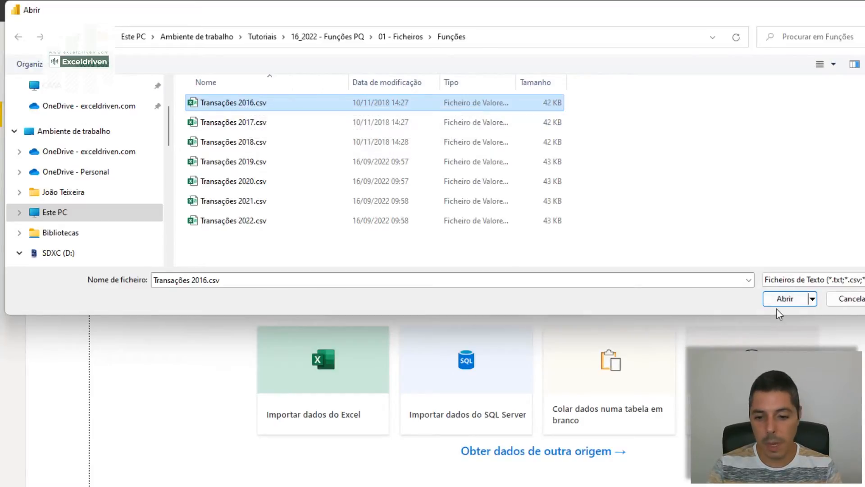
click(785, 300)
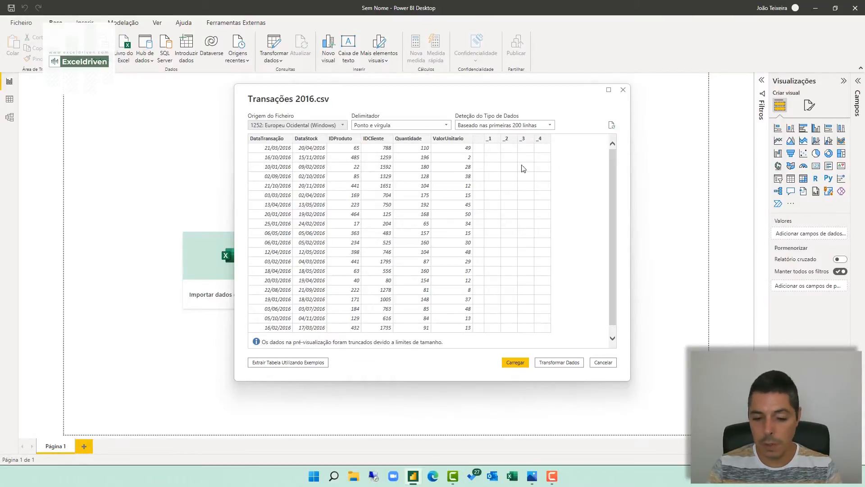
click(555, 366)
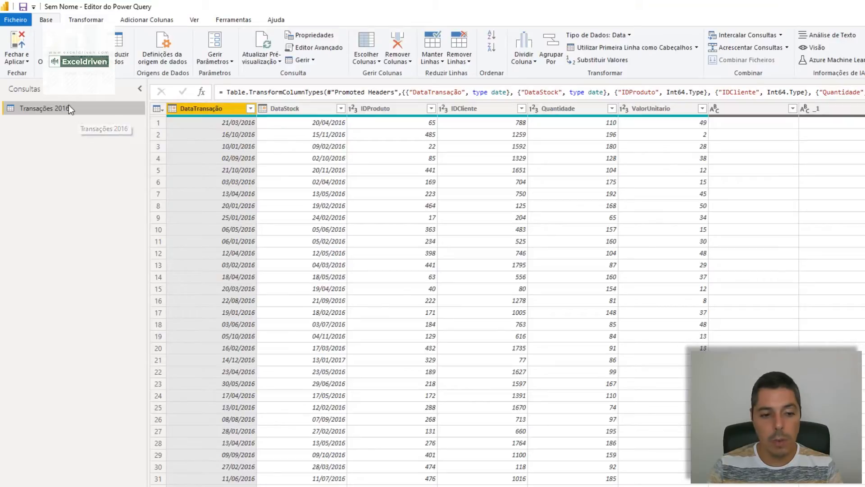
Duplicate the Transações 2016 query and disable loading for the original query
right_click(69, 105)
click(107, 198)
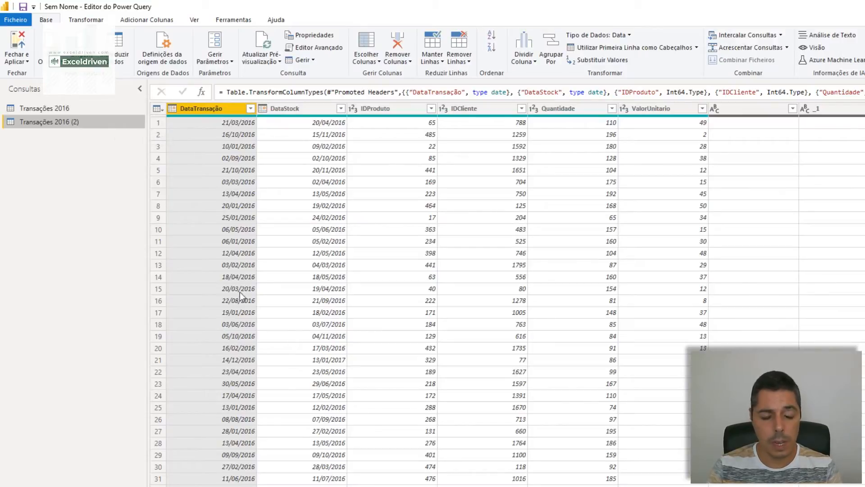
click(55, 110)
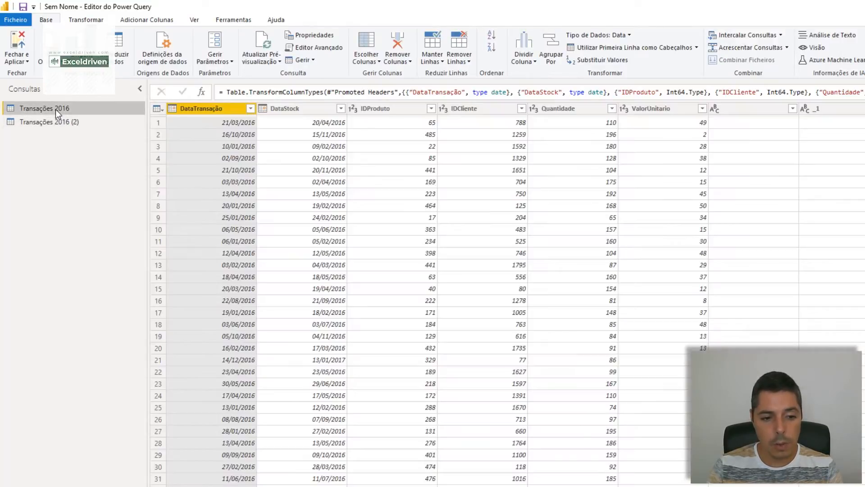
right_click(55, 109)
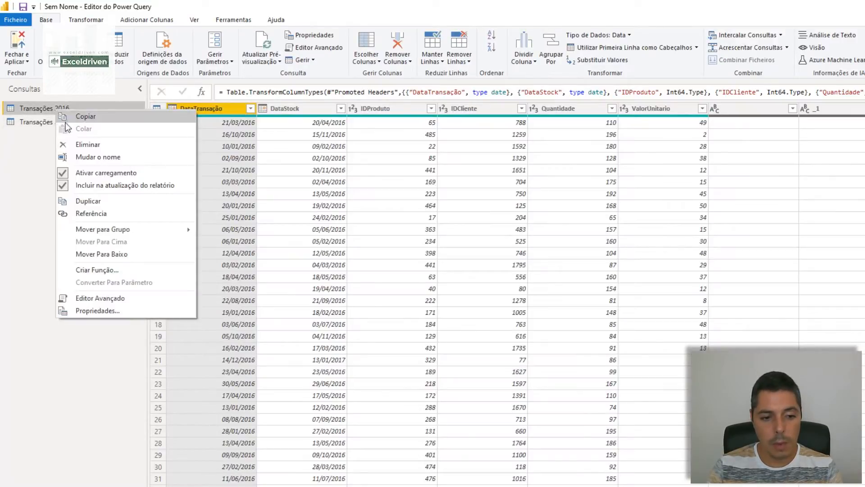
click(98, 173)
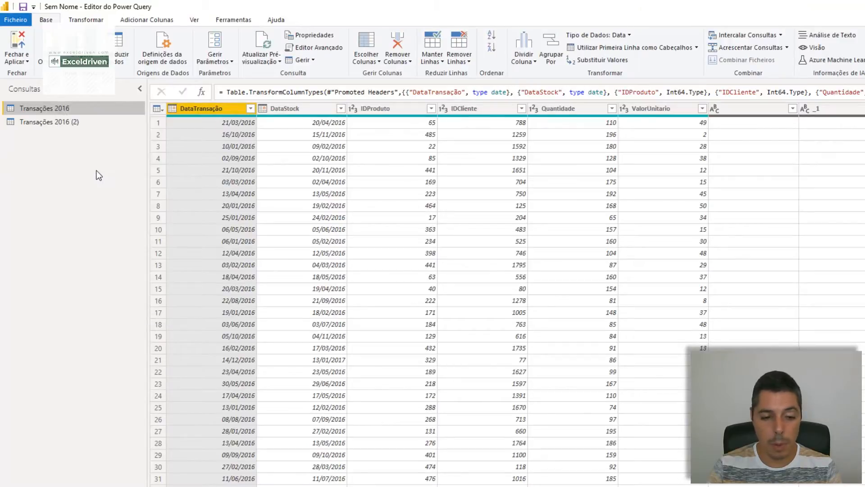
Rename the duplicated query, Transações 2016 (2), as FunçãoTransformar
click(58, 128)
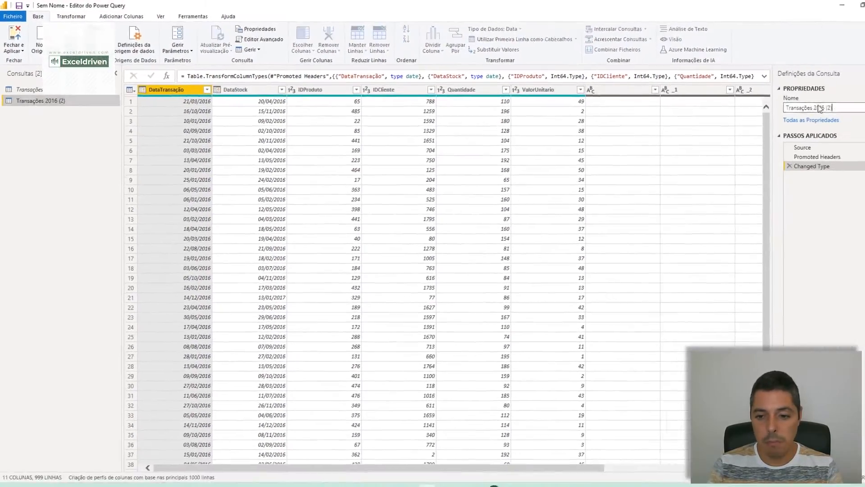
text(FunçãoT)
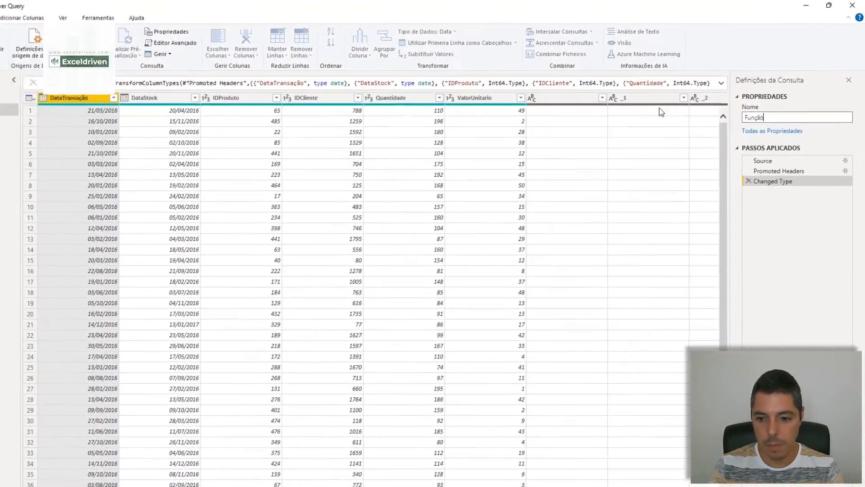
text(ransformar)
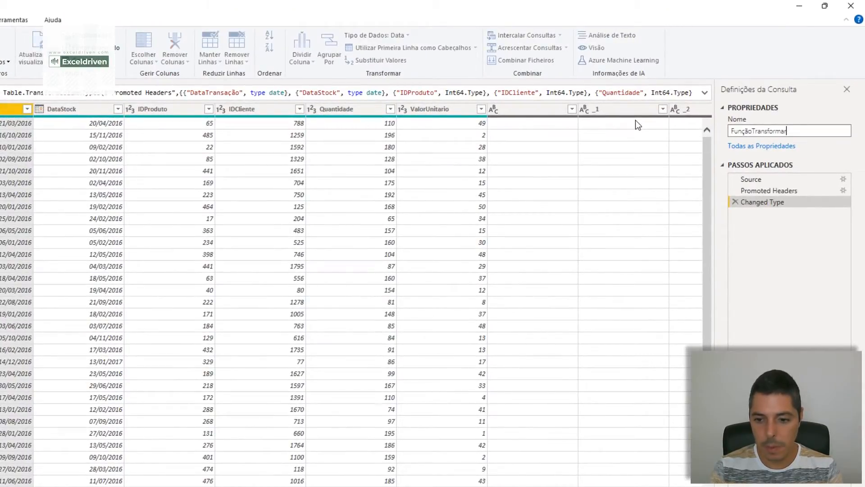
key(Return)
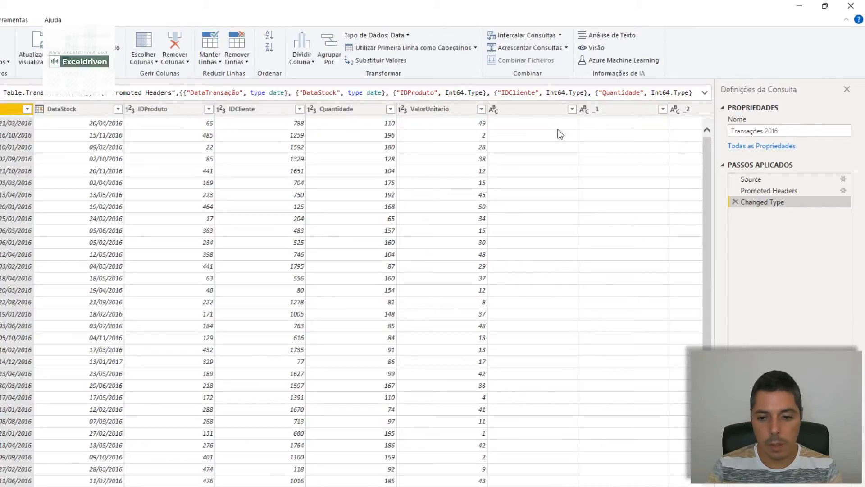
Rename the original Transações 2016 query as ExemploBase
click(833, 131)
text(ExemploBa)
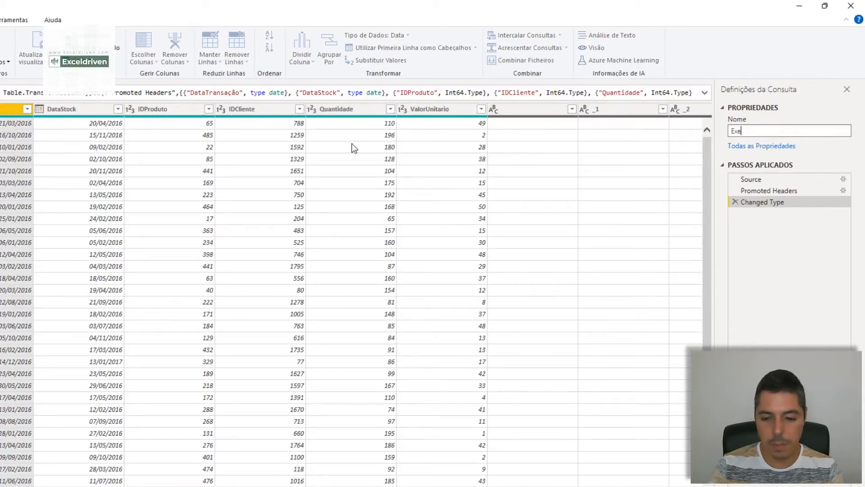
text(se)
key(Return)
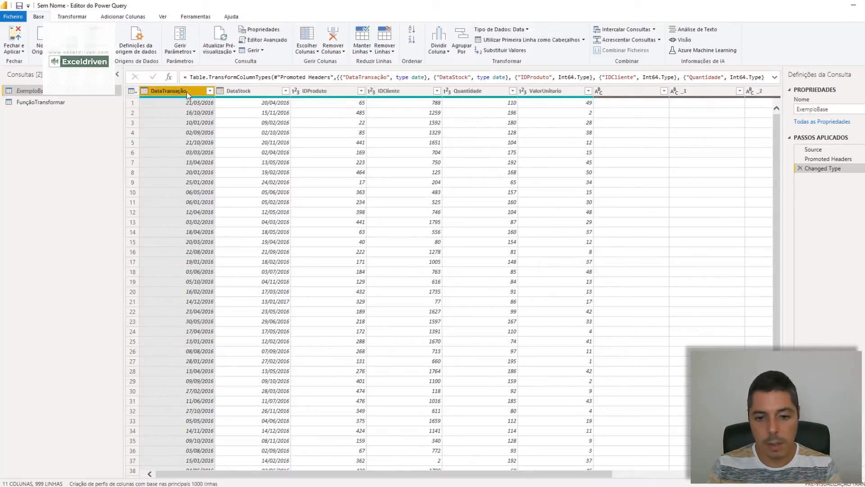
Keep only the columns from DataTransação through ValorUnitario in ExemploBase, removing all other columns
shift+click(544, 91)
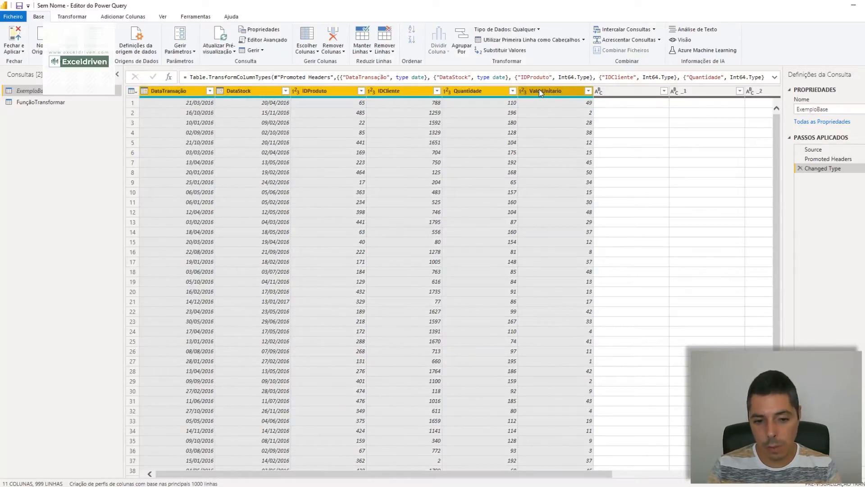
click(338, 50)
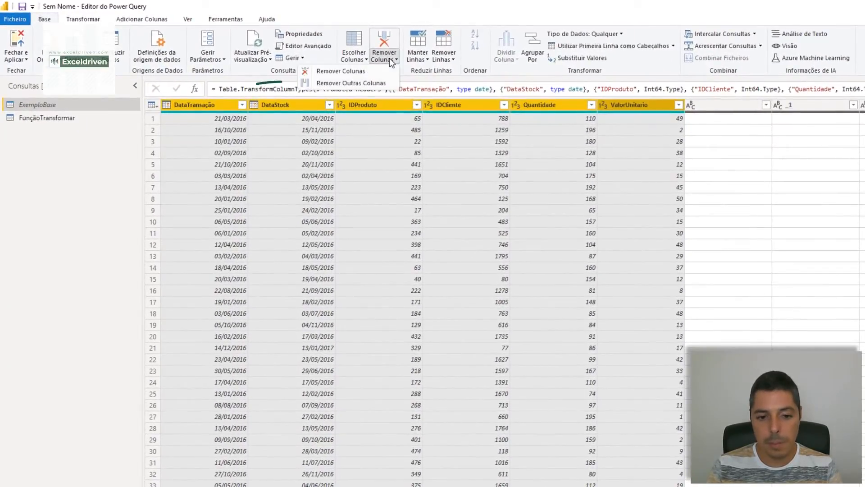
click(366, 84)
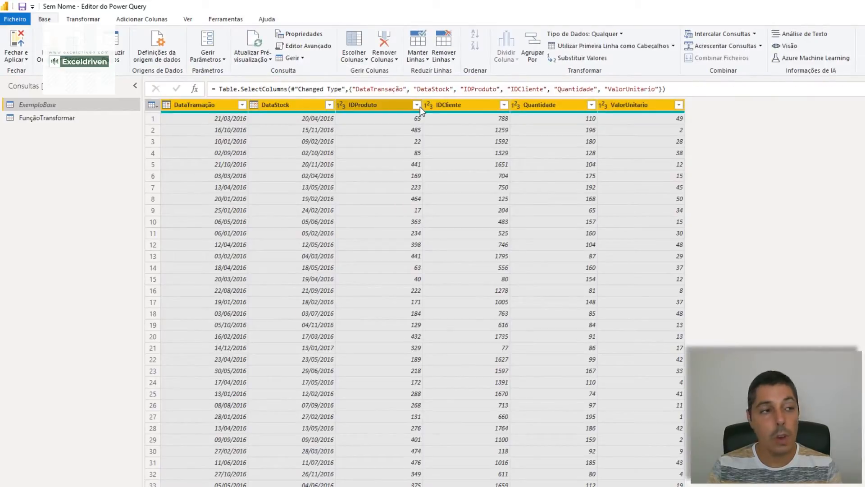
Add a column to ExemploBase that multiplies Quantidade by ValorUnitario
mouse_move(420, 112)
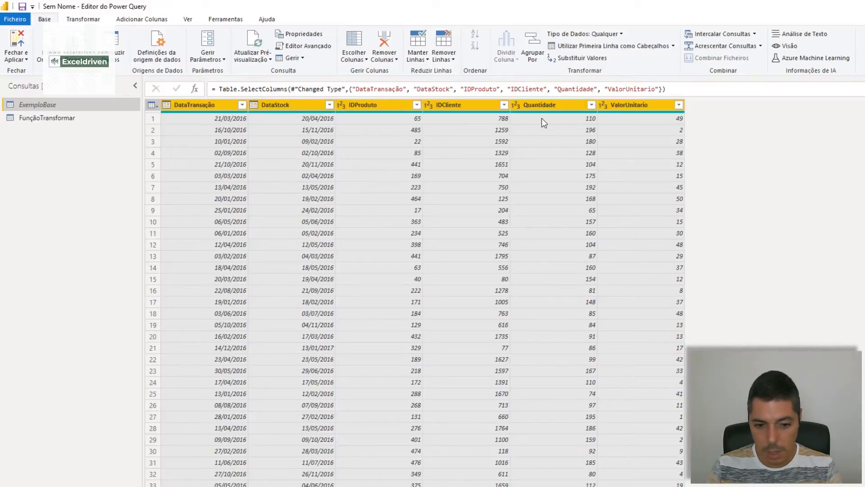
click(552, 106)
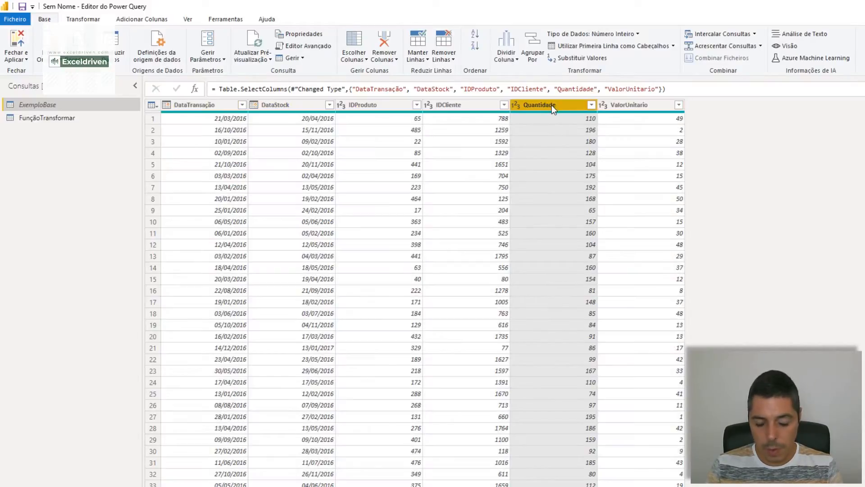
ctrl+click(631, 105)
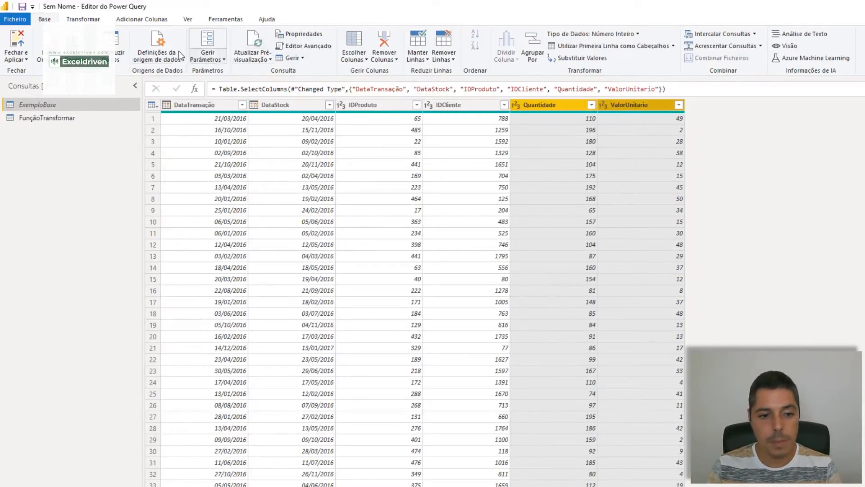
click(142, 19)
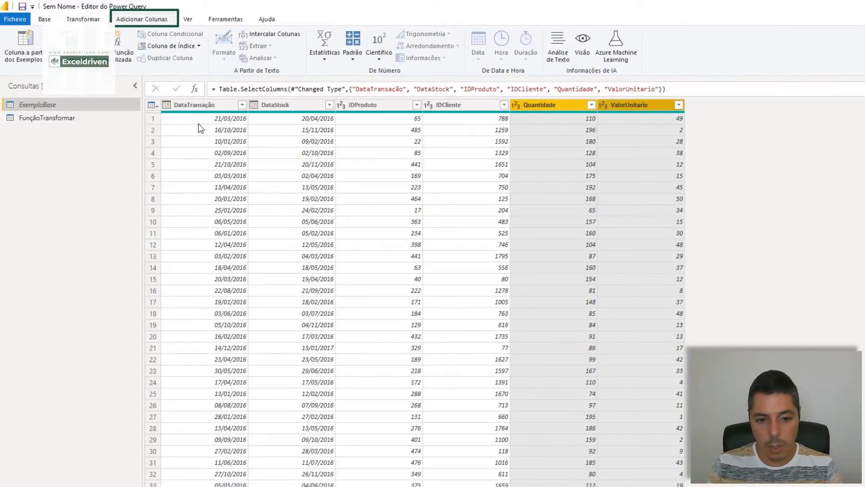
click(355, 58)
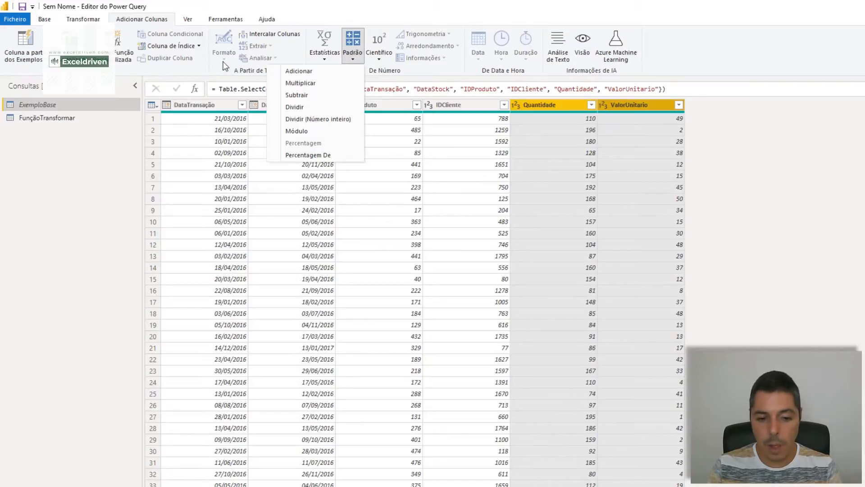
click(314, 85)
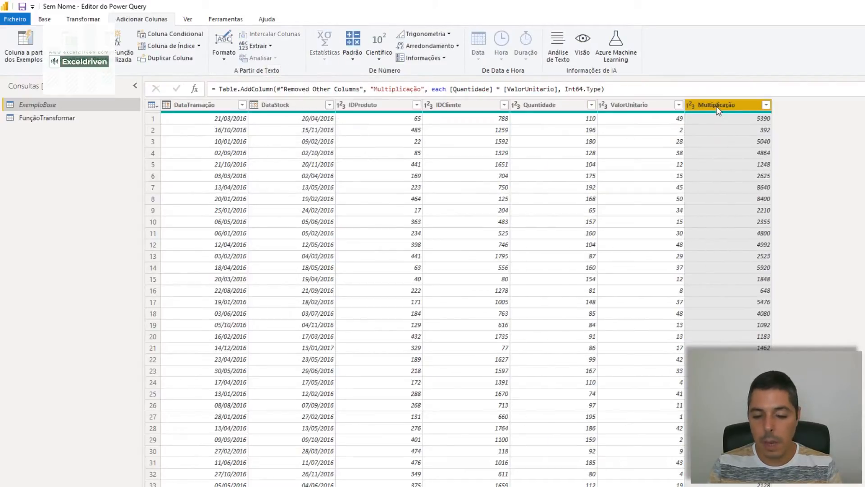
Rename the new multiplication column as Valor Total
double_click(720, 105)
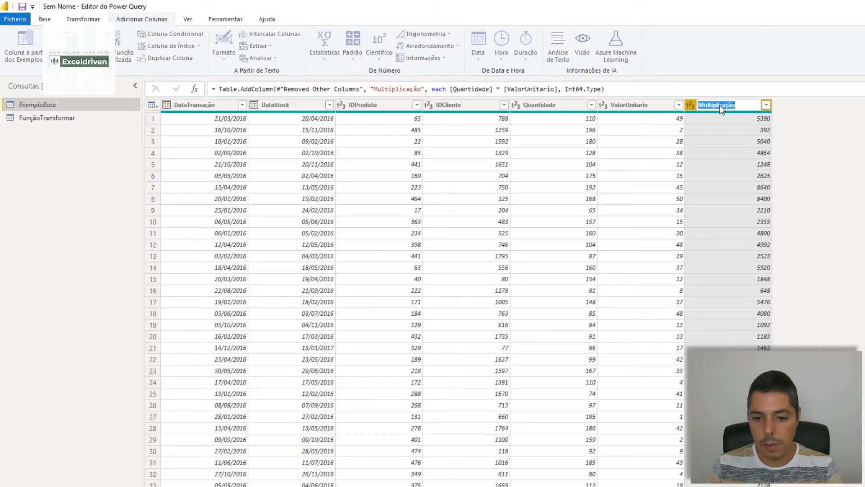
text(Valor Total)
key(Return)
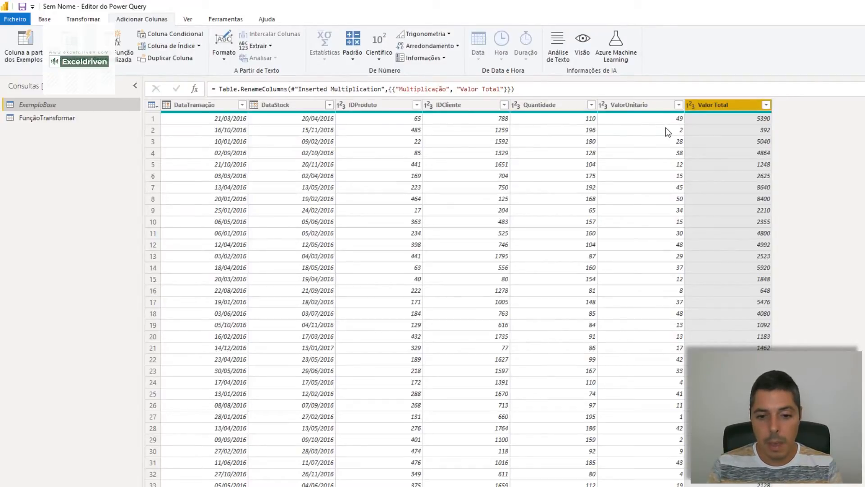
Add a column that extracts the last 7 characters of DataTransação
click(223, 106)
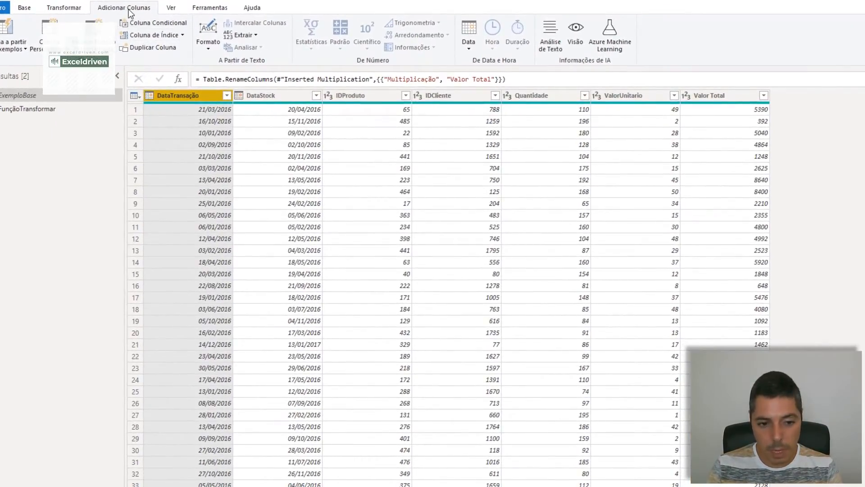
click(246, 35)
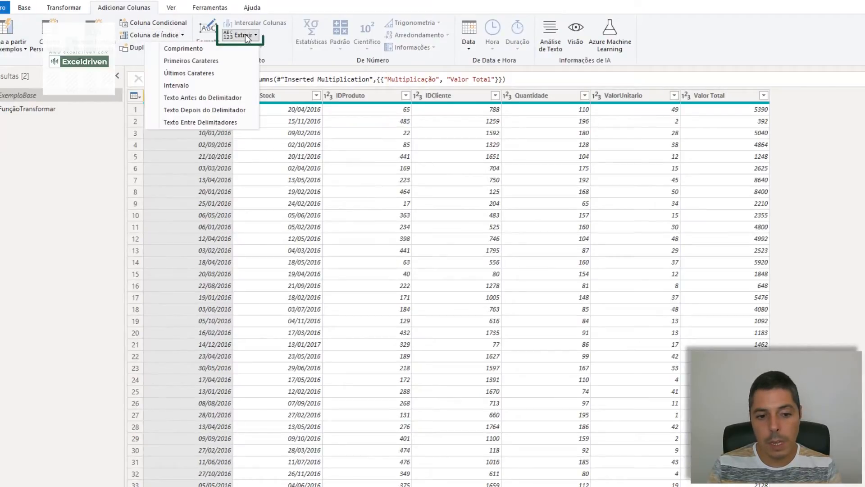
click(200, 73)
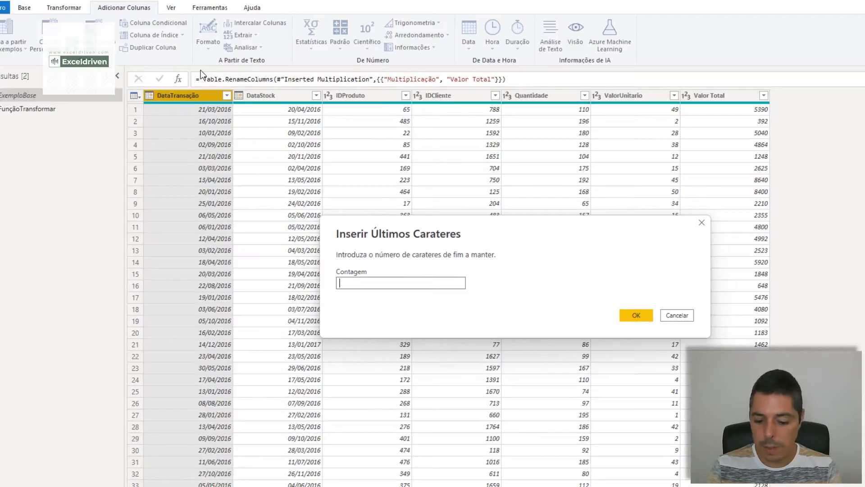
text(7)
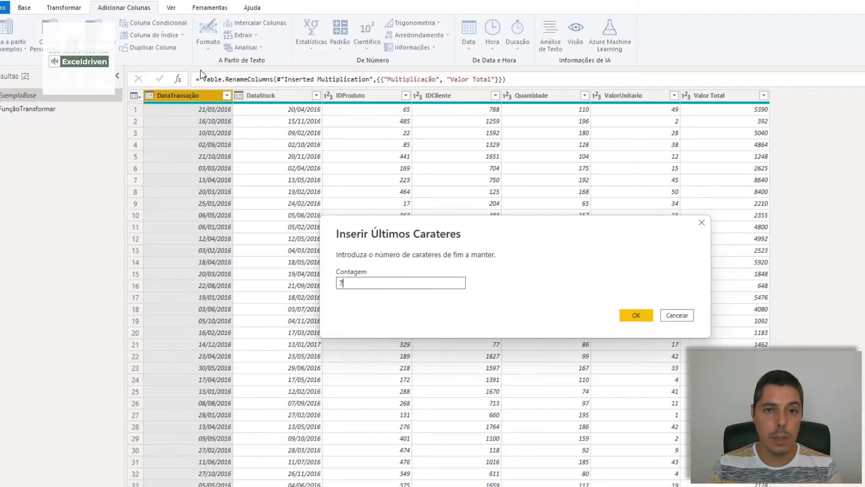
key(Return)
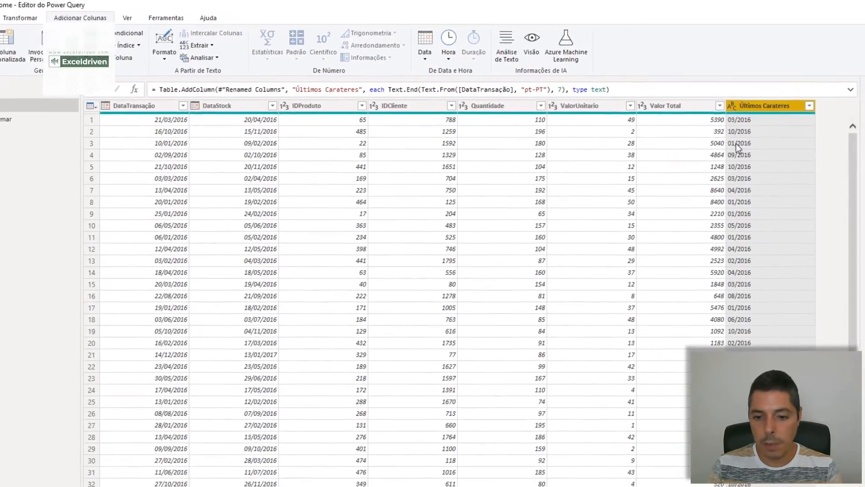
Rename the extracted-characters column as Mês / Ano
double_click(742, 107)
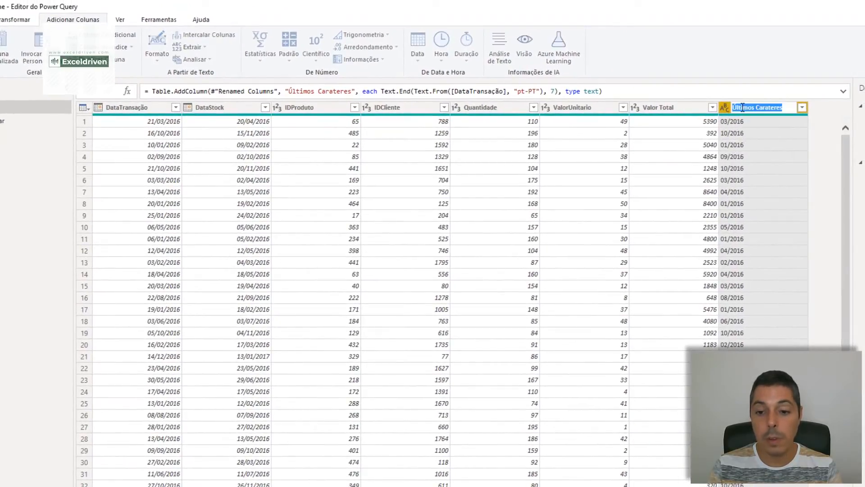
text(Mês)
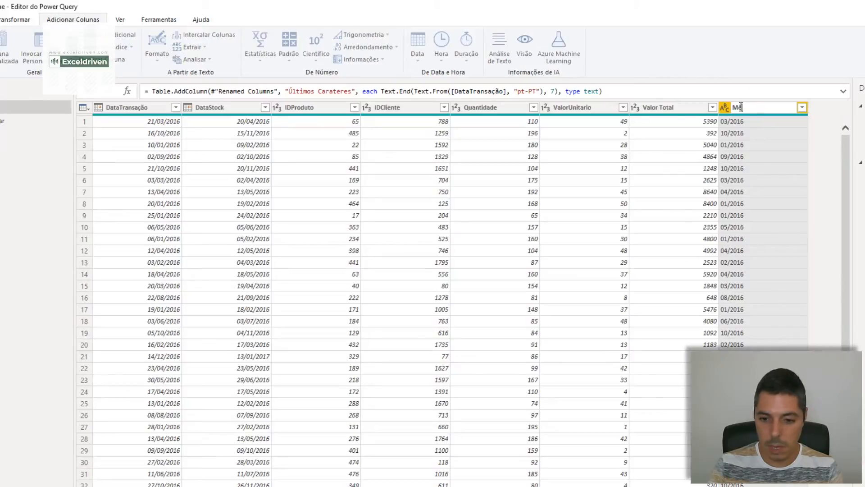
text( / Ano)
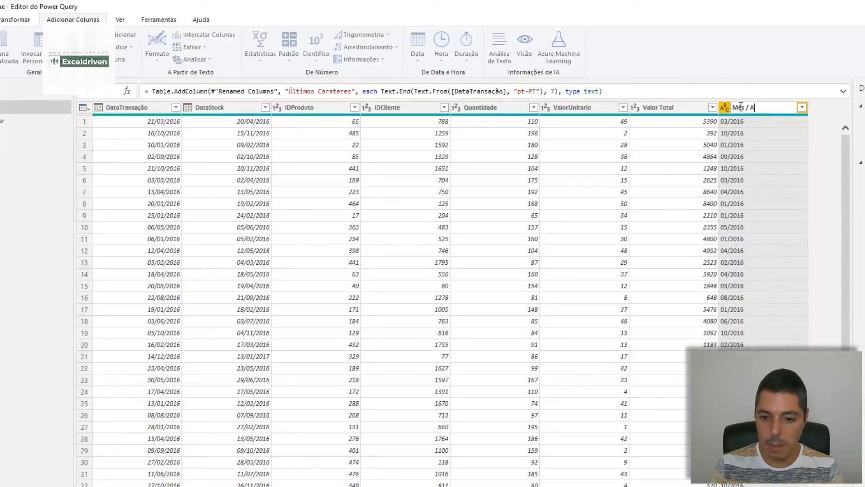
key(Return)
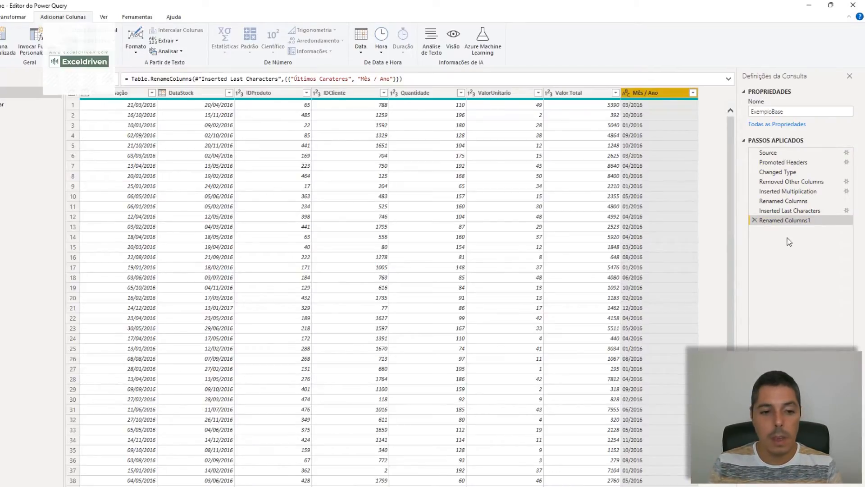
Start an advanced Group By on Mês / Ano with a first aggregation named Qtd. Total that sums Quantidade
click(39, 17)
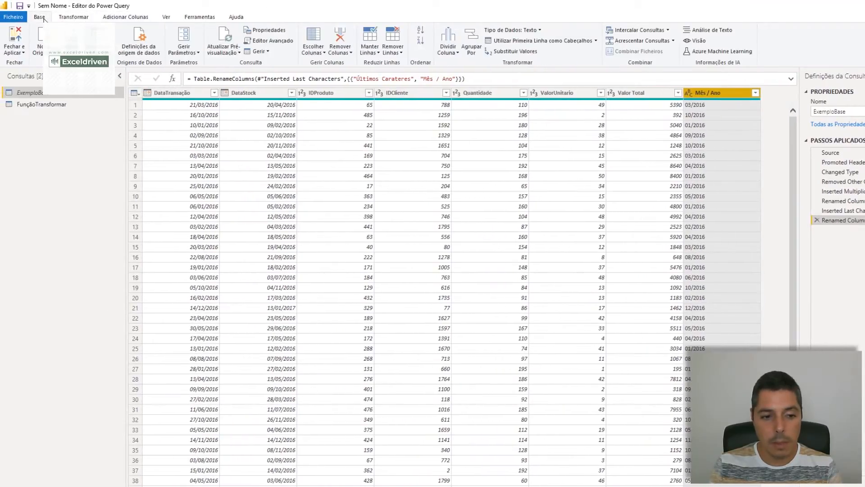
click(72, 17)
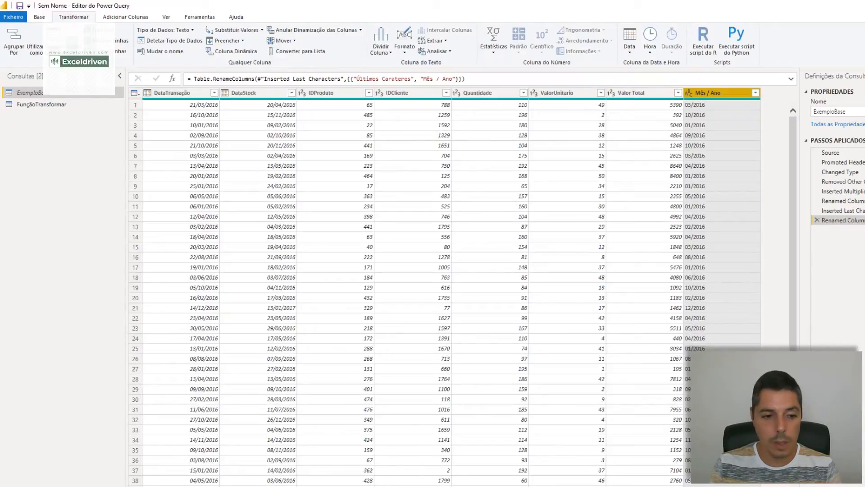
click(14, 43)
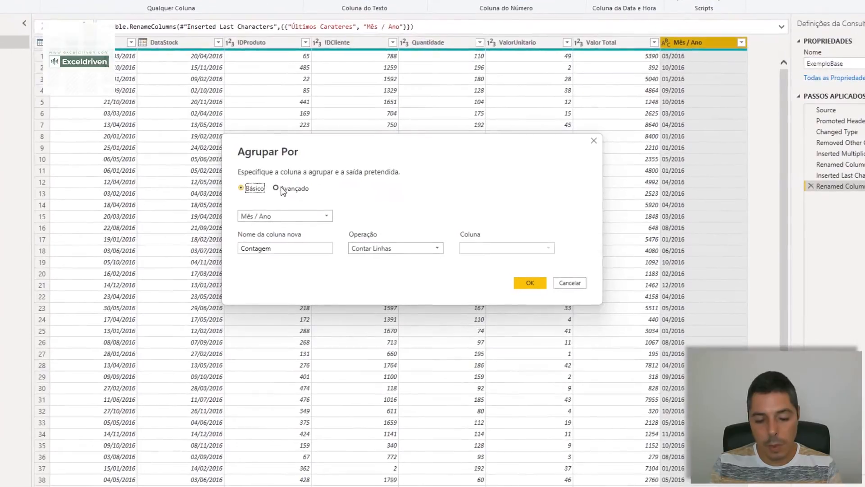
click(281, 188)
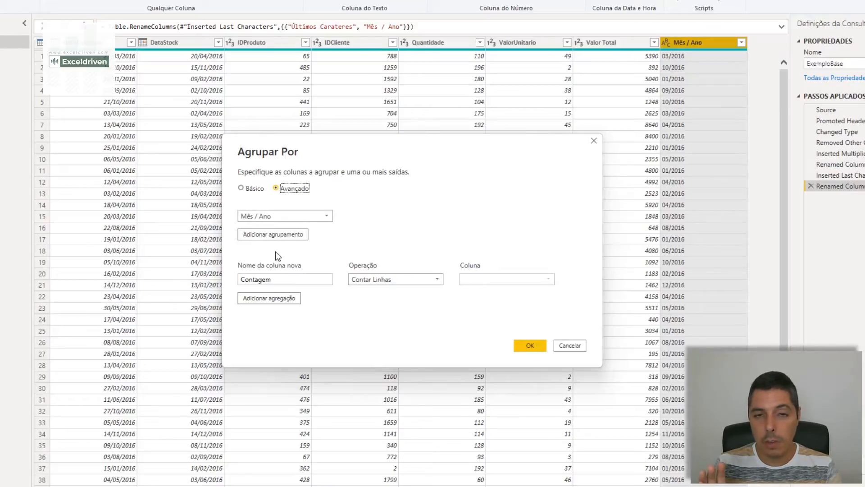
double_click(261, 279)
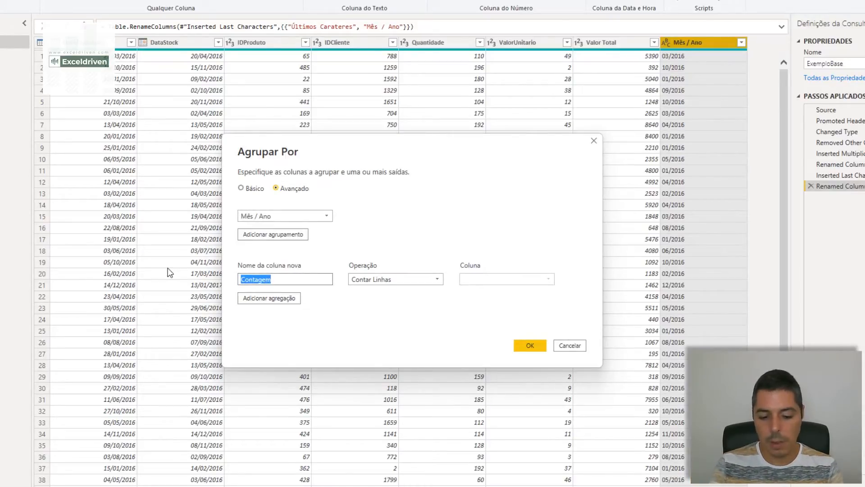
text(Qtd. Total)
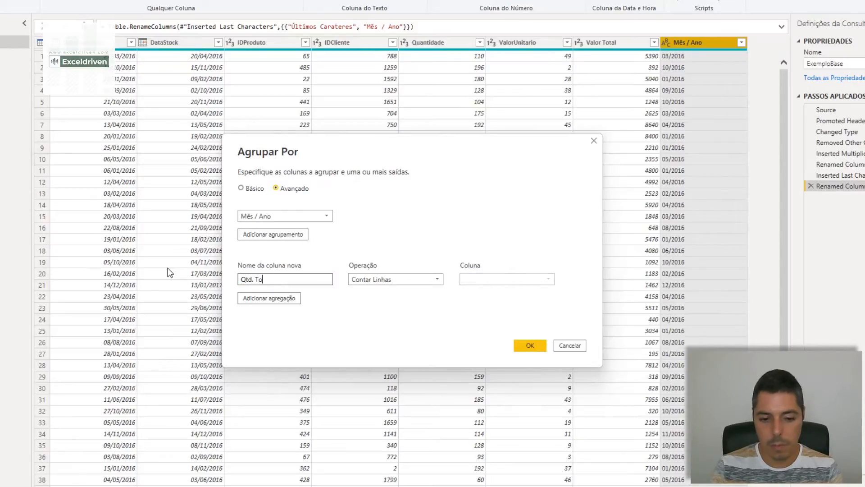
click(405, 281)
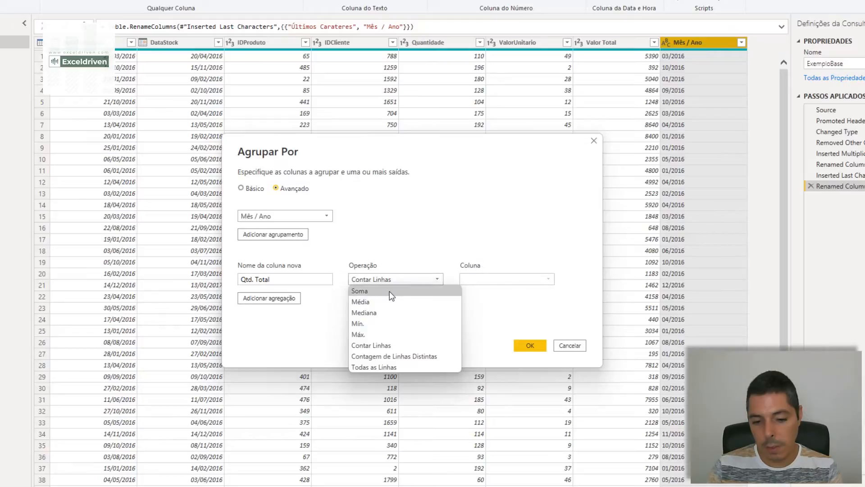
click(389, 291)
click(476, 281)
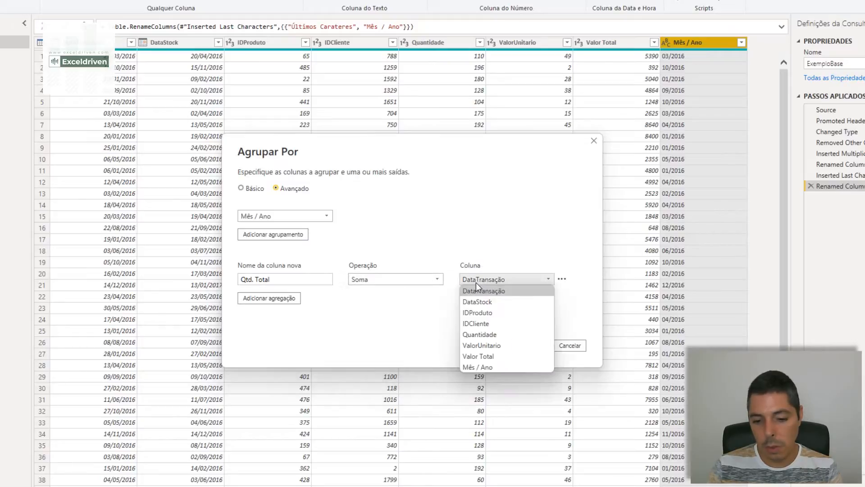
click(479, 334)
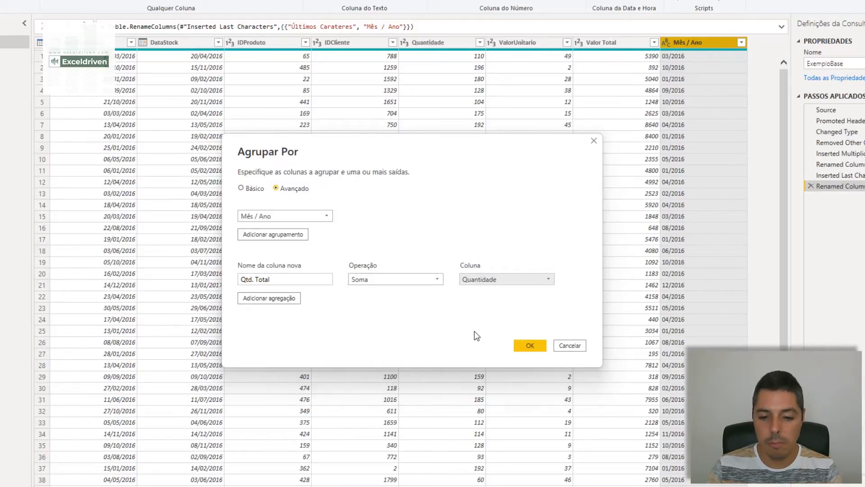
Add a second aggregation named Val. Un. Médio that averages ValorUnitario
click(273, 300)
click(274, 299)
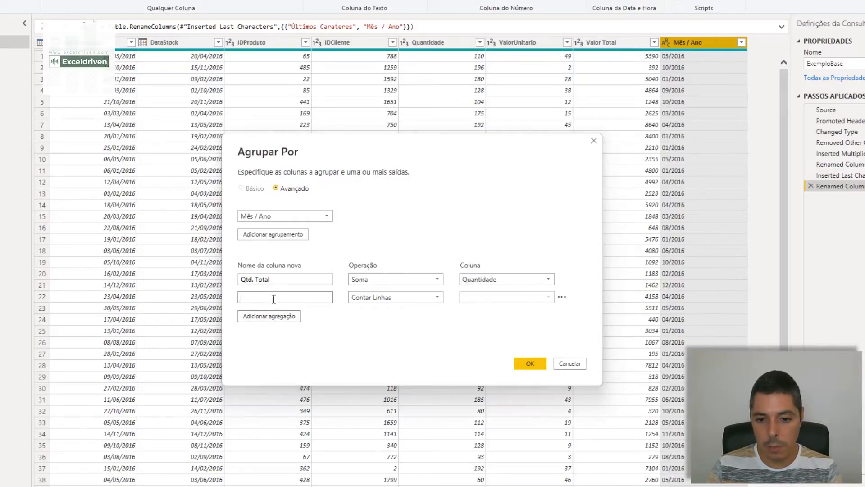
text(A)
key(BackSpace)
text(Val. )
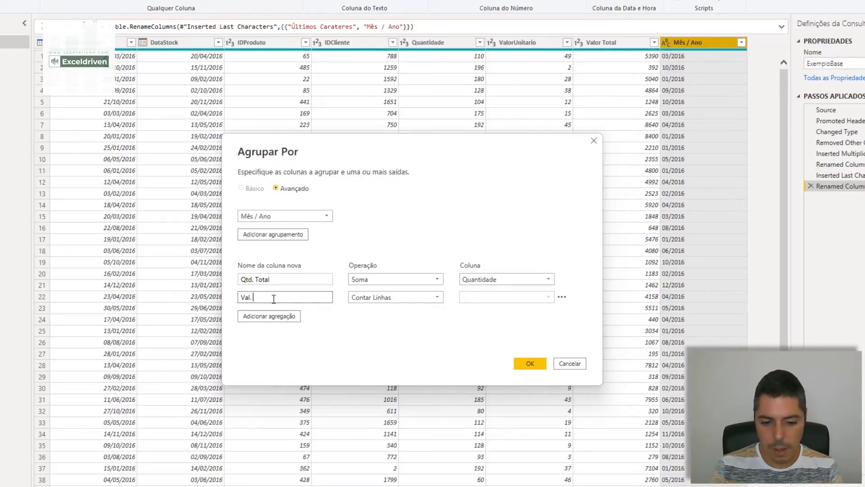
text(Un. Médio)
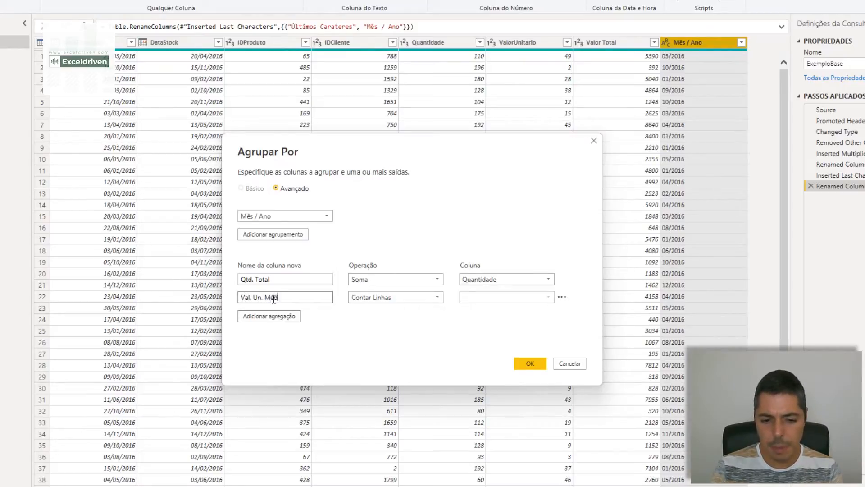
click(421, 296)
click(376, 319)
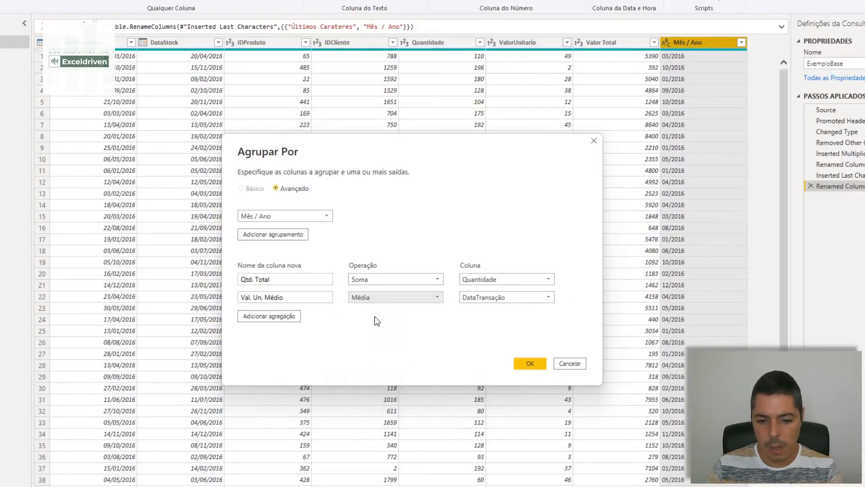
click(483, 298)
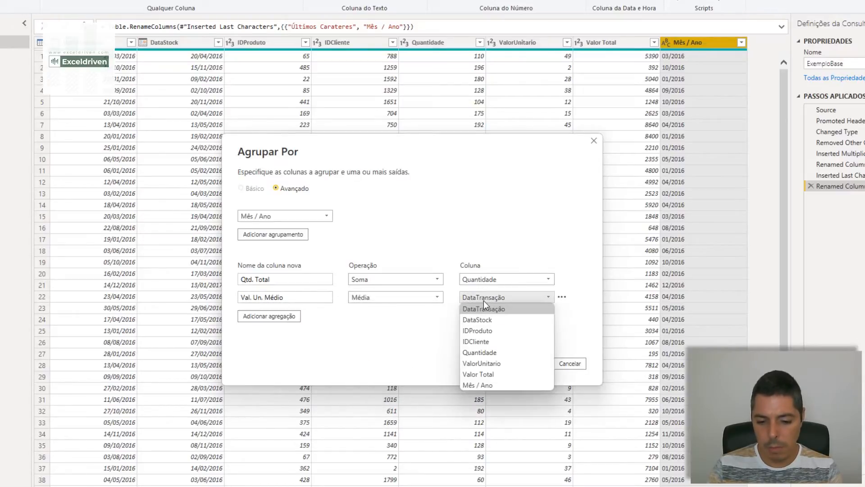
click(488, 364)
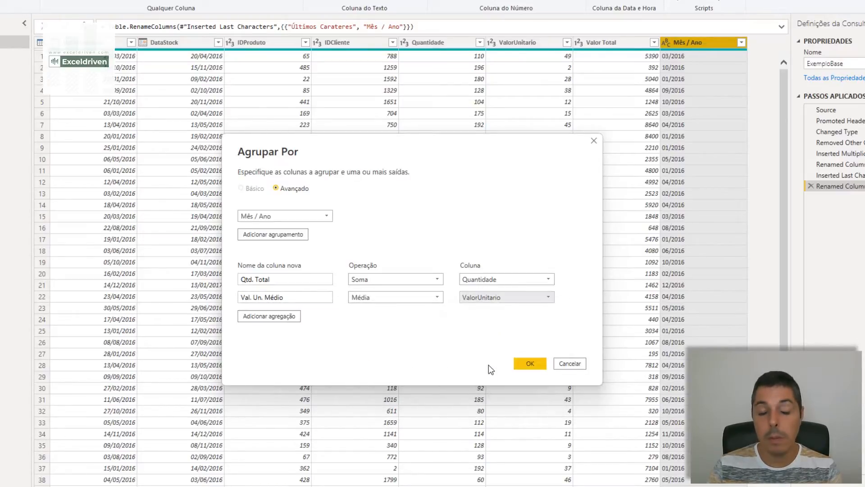
Add a third aggregation named Valor Total that sums Valor Total, and apply the grouping
click(281, 318)
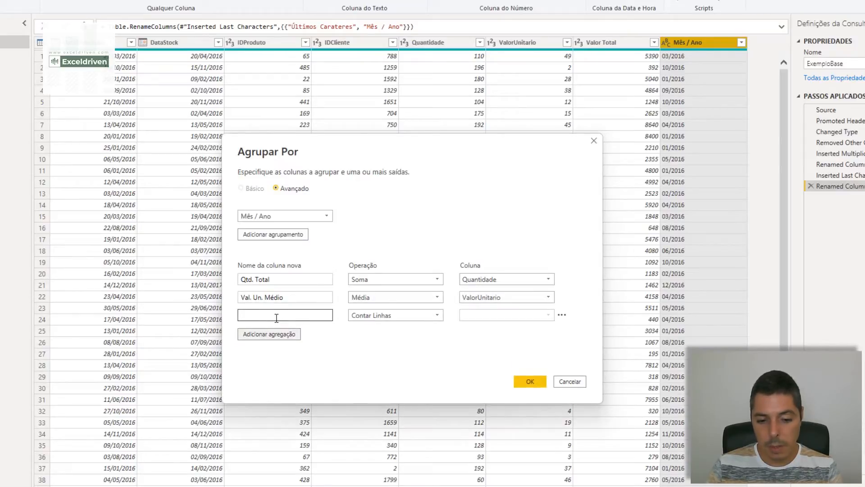
text(Valor Total)
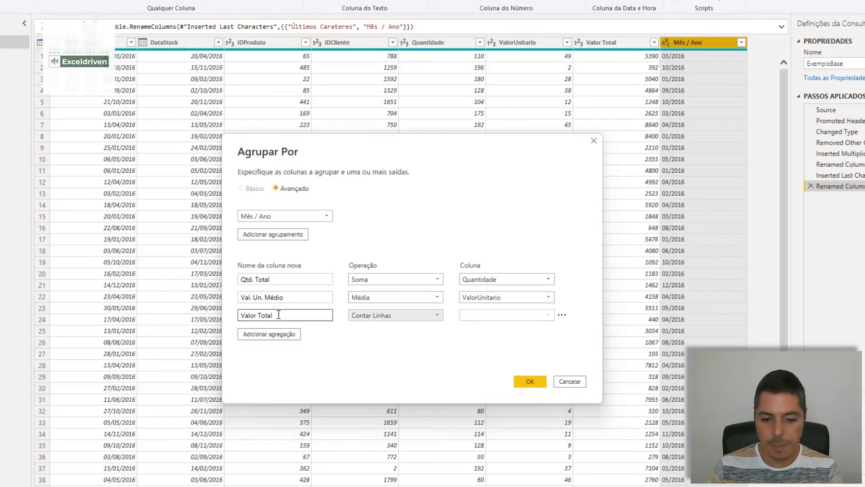
click(377, 315)
click(372, 325)
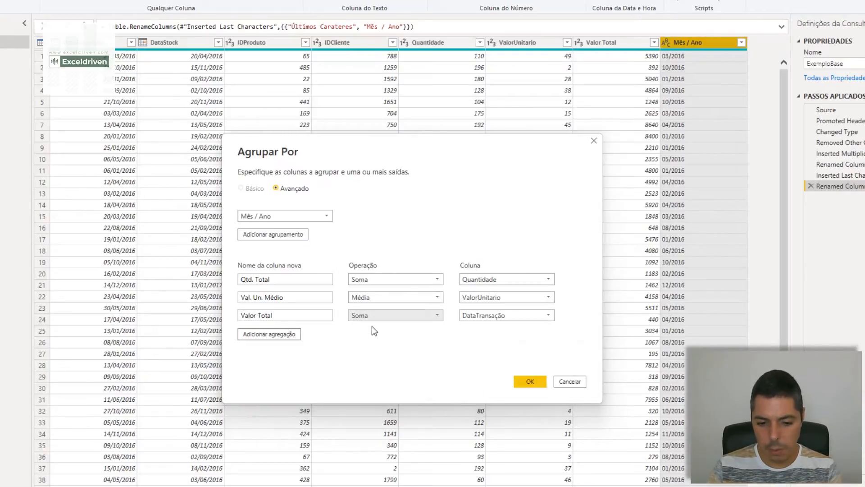
click(507, 318)
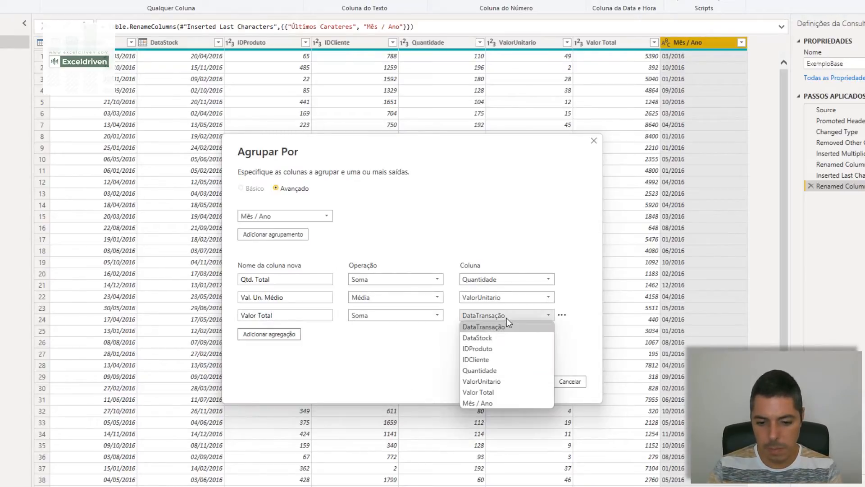
click(492, 393)
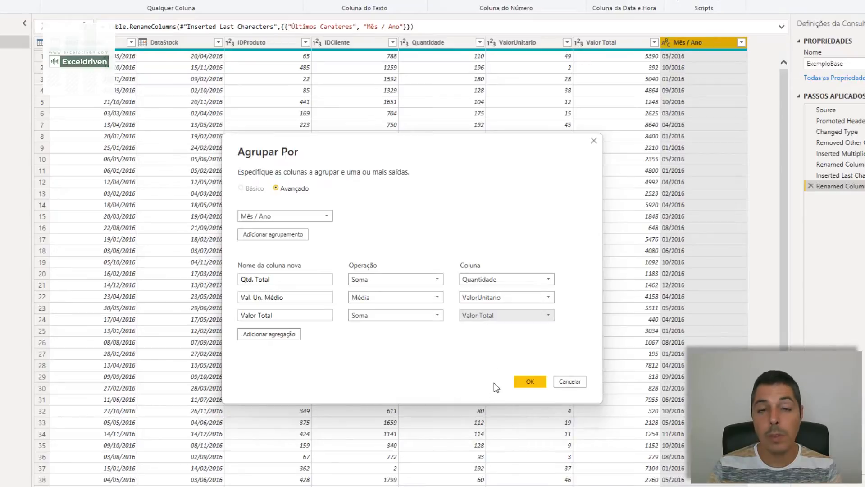
click(529, 382)
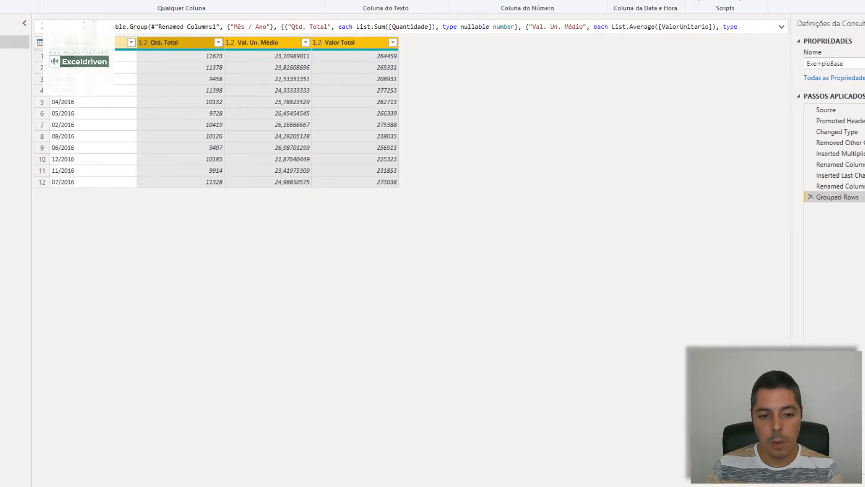
click(86, 42)
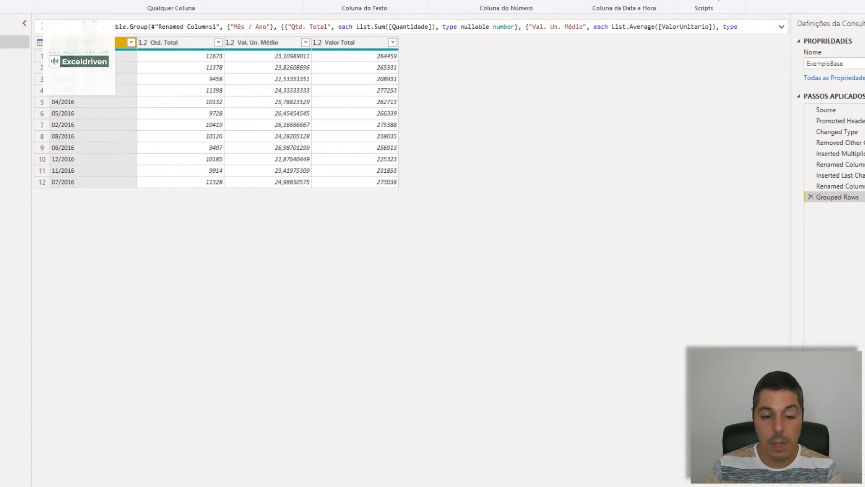
click(175, 39)
click(260, 42)
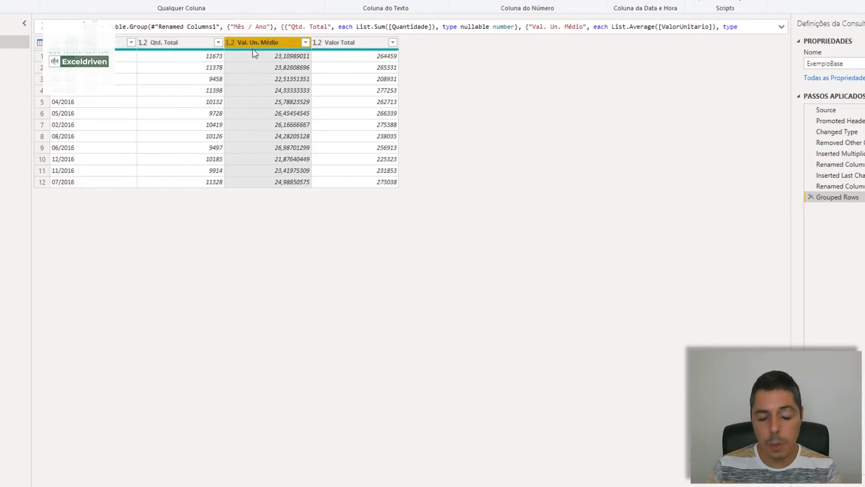
click(358, 45)
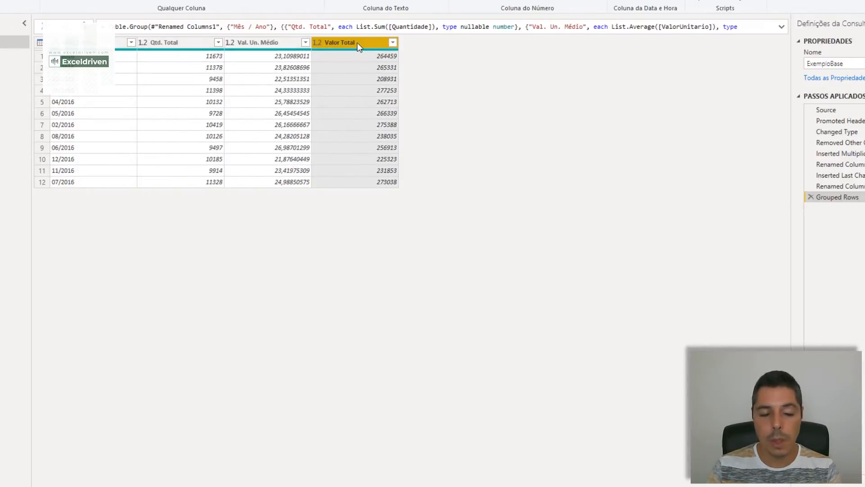
Sort the grouped rows by Mês / Ano in ascending order
click(80, 42)
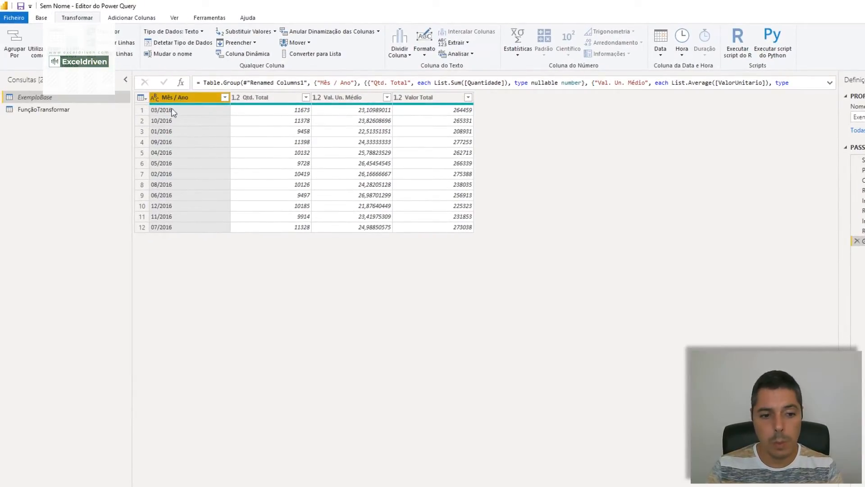
click(42, 19)
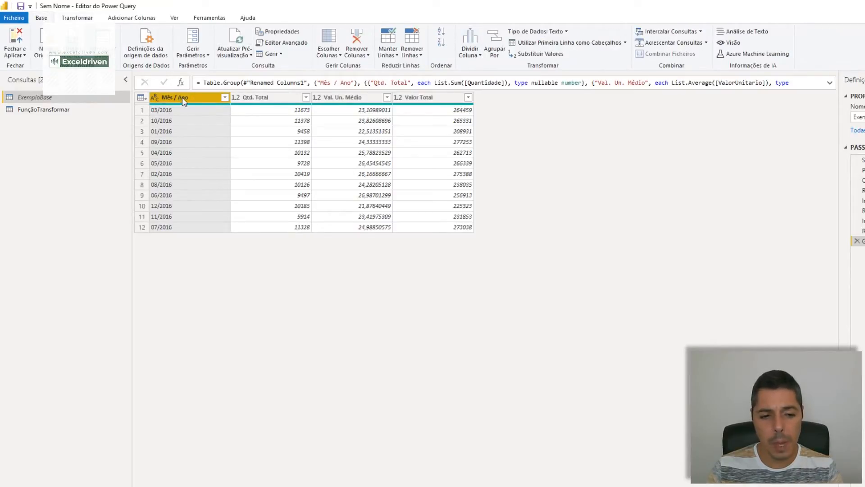
click(441, 35)
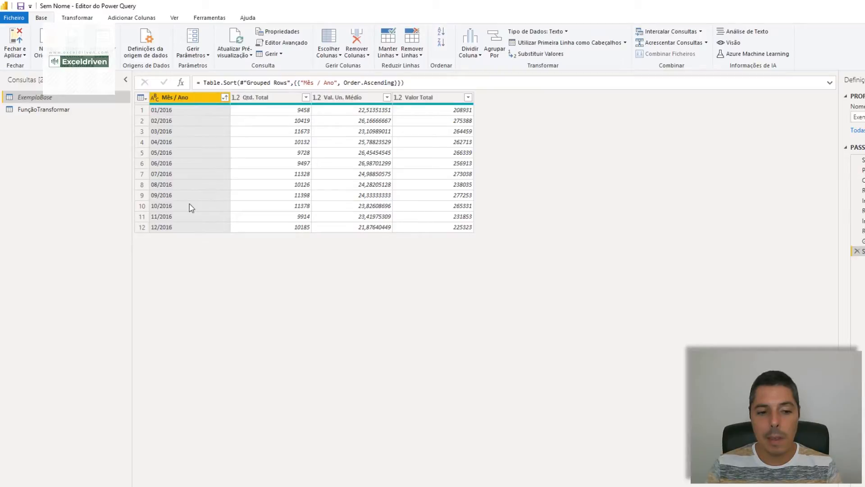
Rename the ExemploBase query, which holds the grouped and sorted transformations, as Função
click(57, 110)
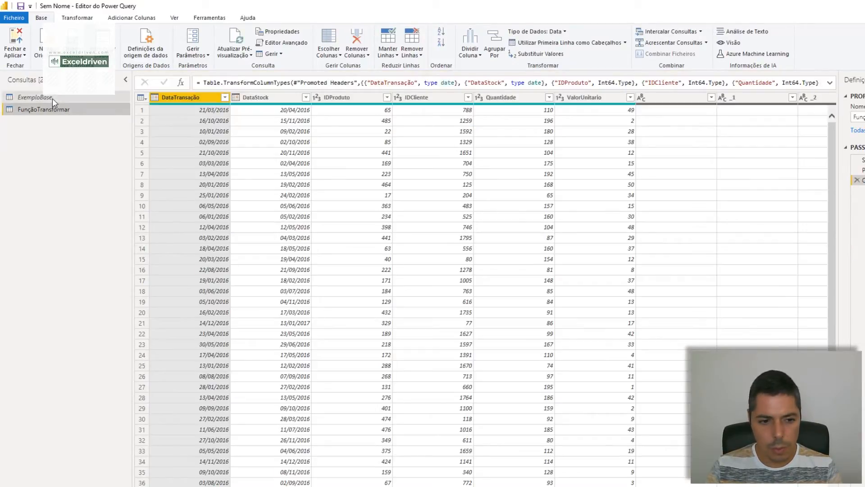
click(52, 98)
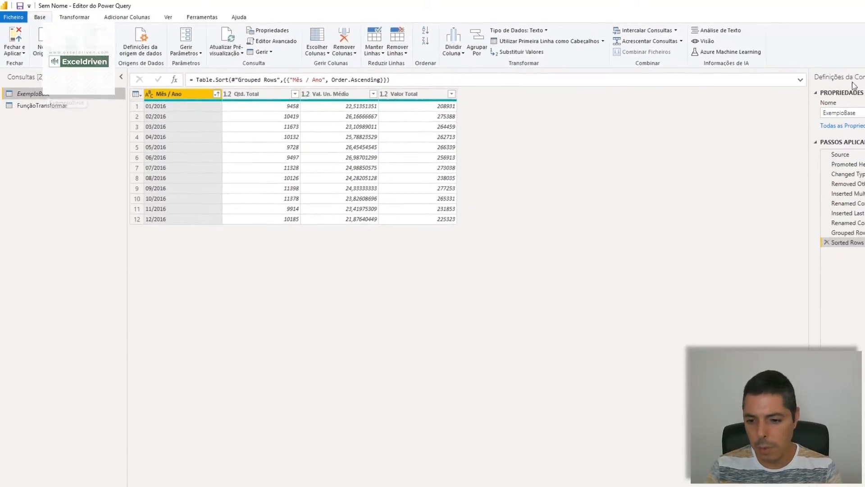
double_click(795, 102)
text(Função)
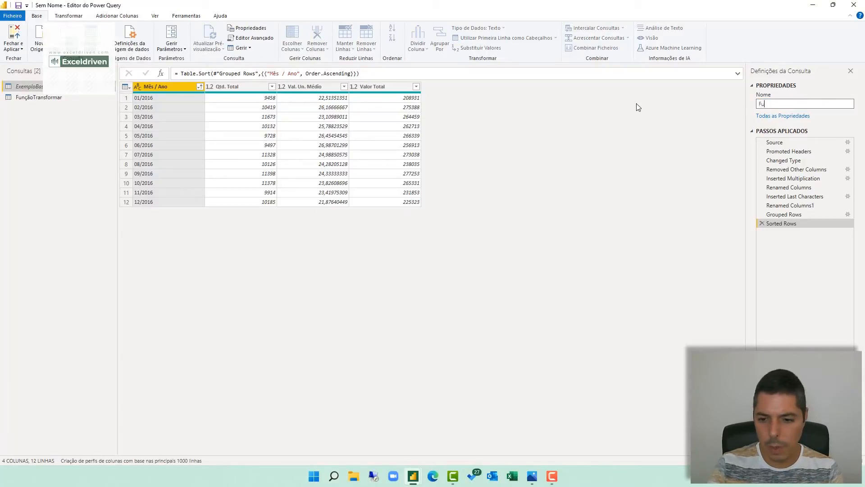
key(Return)
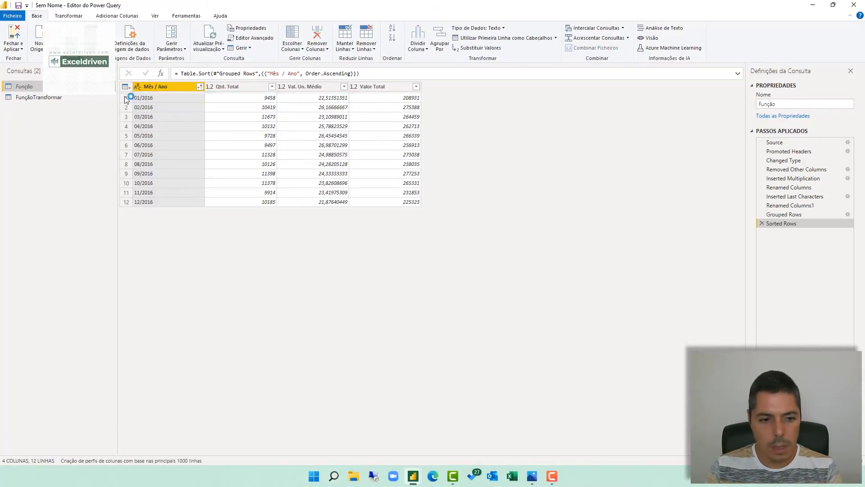
Rename the FunçãoTransformar query as ExemploBase and return to the Função query
click(29, 99)
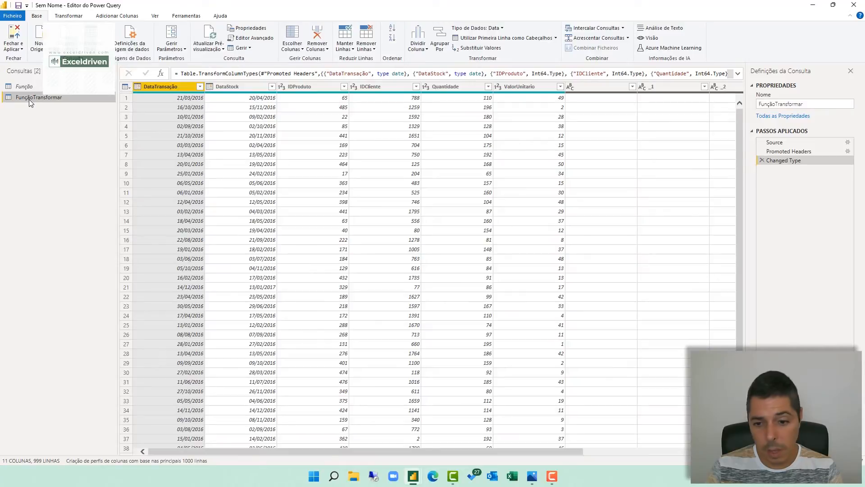
double_click(825, 100)
text(Exemplo)
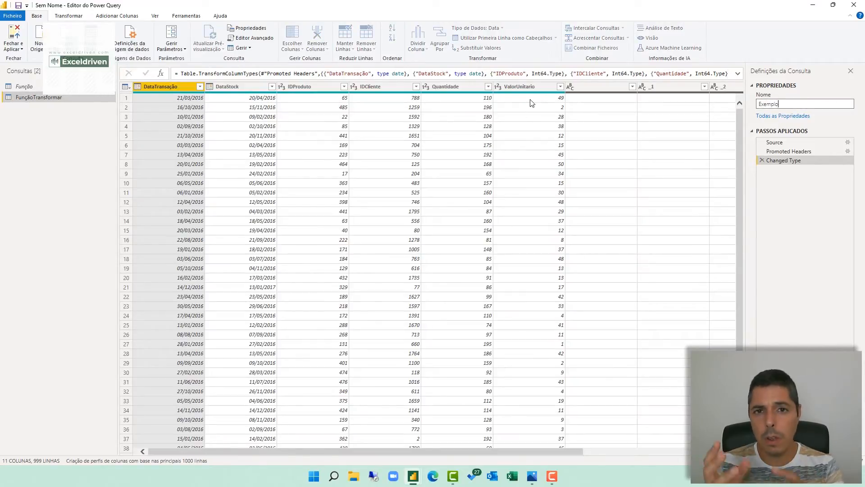
text(Base)
key(Return)
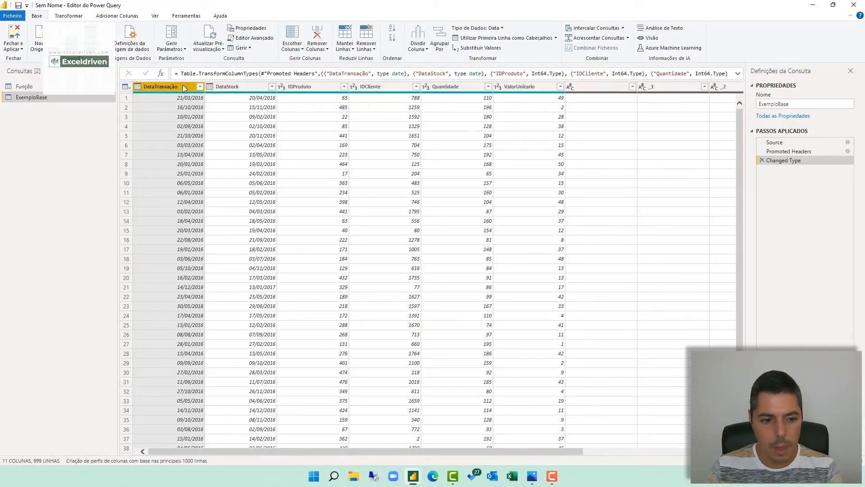
click(34, 88)
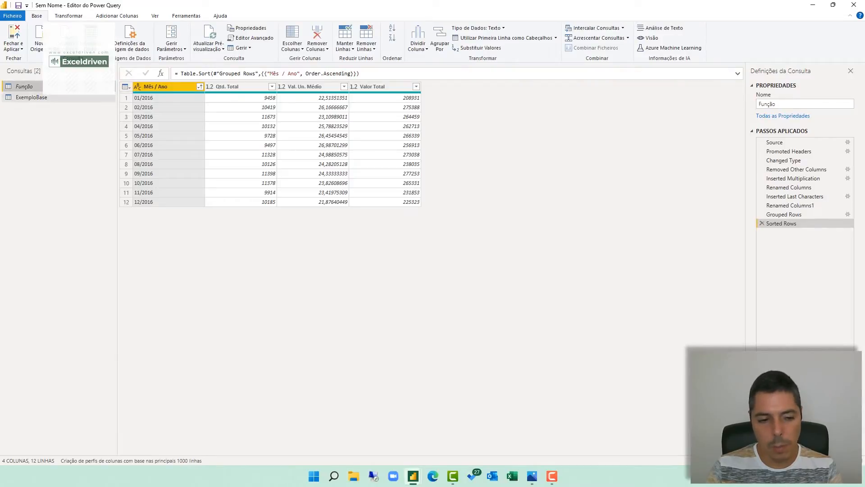
Move the Função query below ExemploBase and disable loading for the ExemploBase query
mouse_move(42, 87)
mouse_down()
mouse_move(44, 109)
mouse_move(31, 98)
mouse_up()
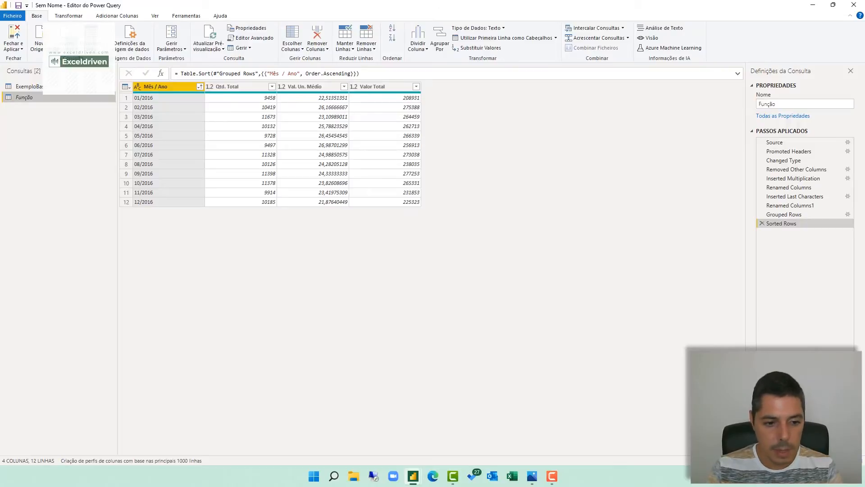
right_click(32, 97)
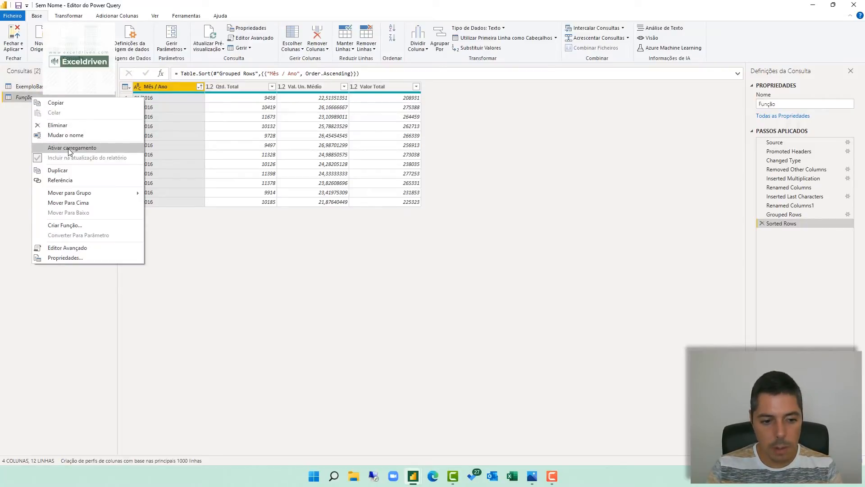
click(4, 128)
click(28, 88)
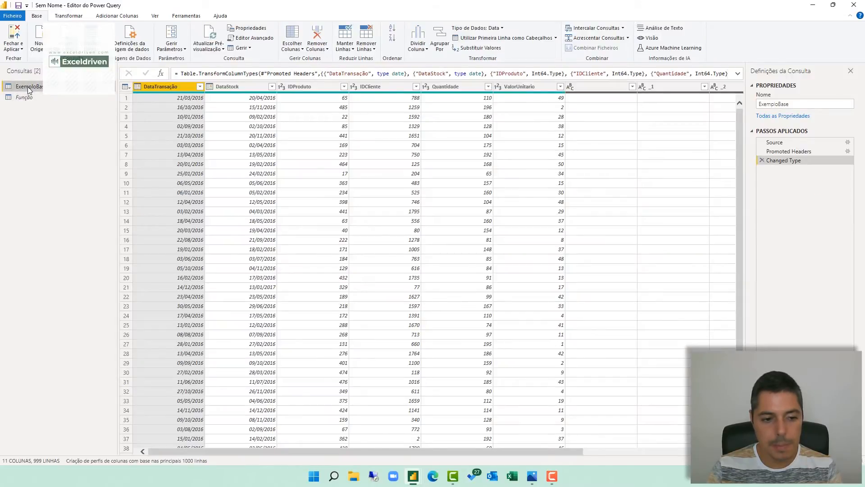
right_click(28, 89)
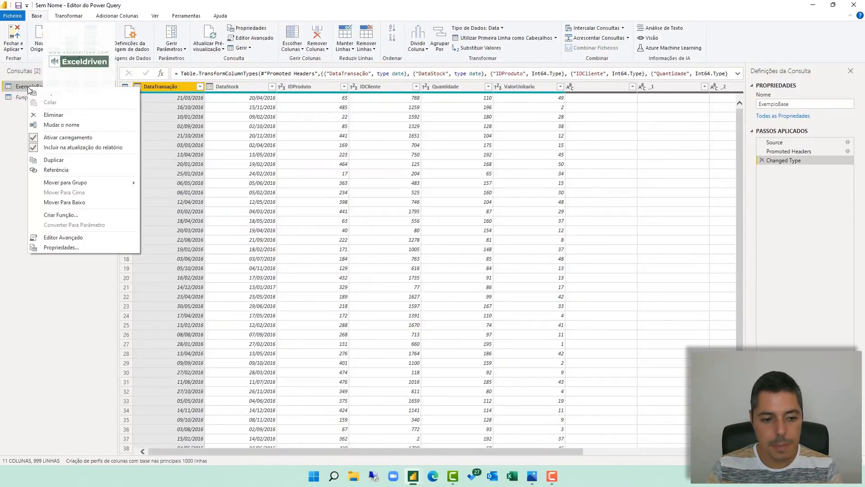
click(57, 138)
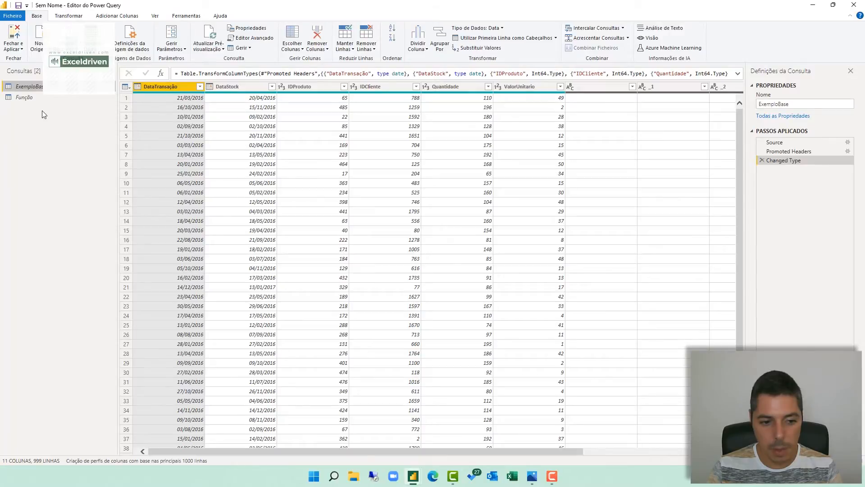
Round the Val. Un. Médio column of the Função query to 2 decimal places
click(43, 97)
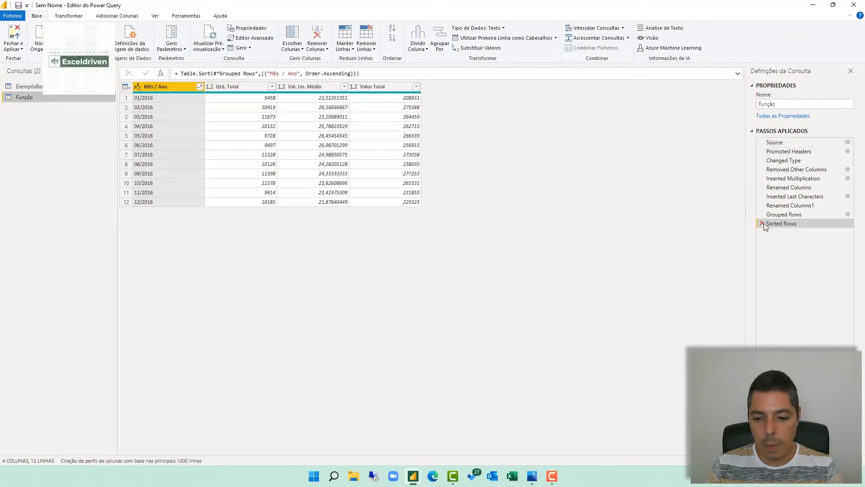
click(325, 85)
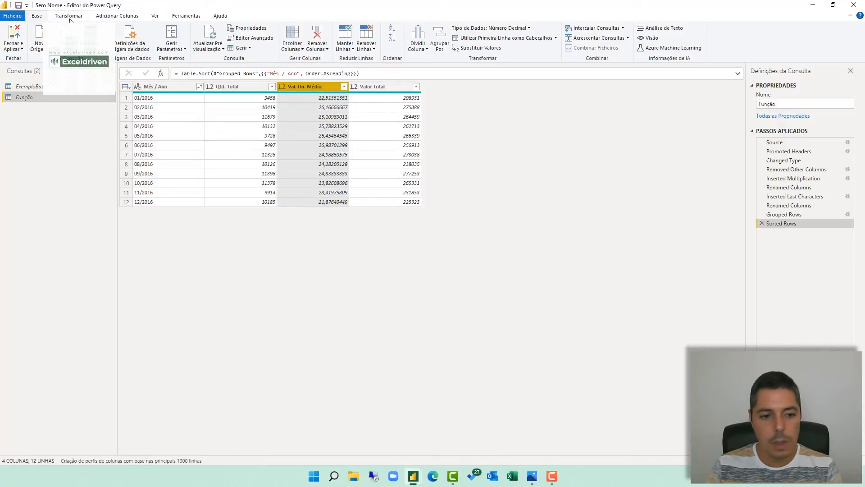
click(69, 16)
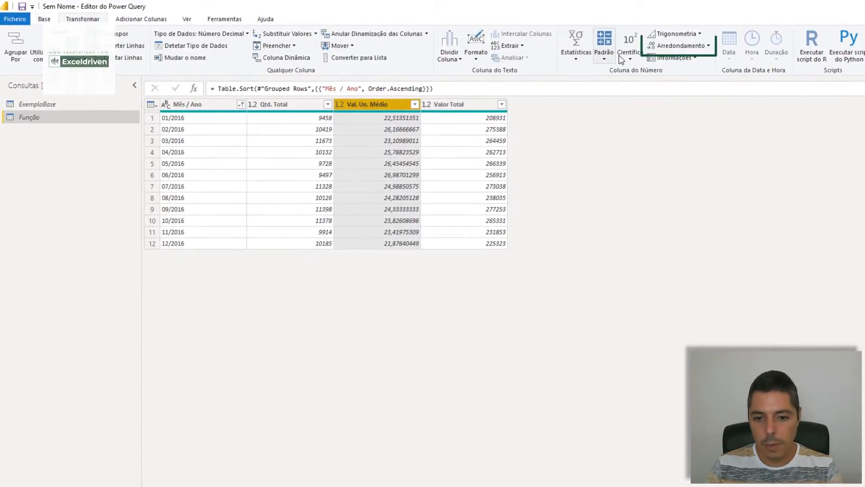
click(677, 46)
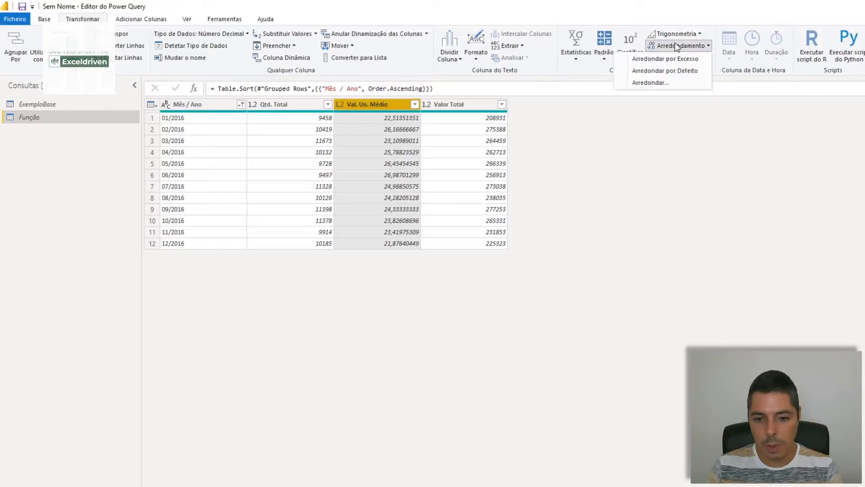
click(645, 83)
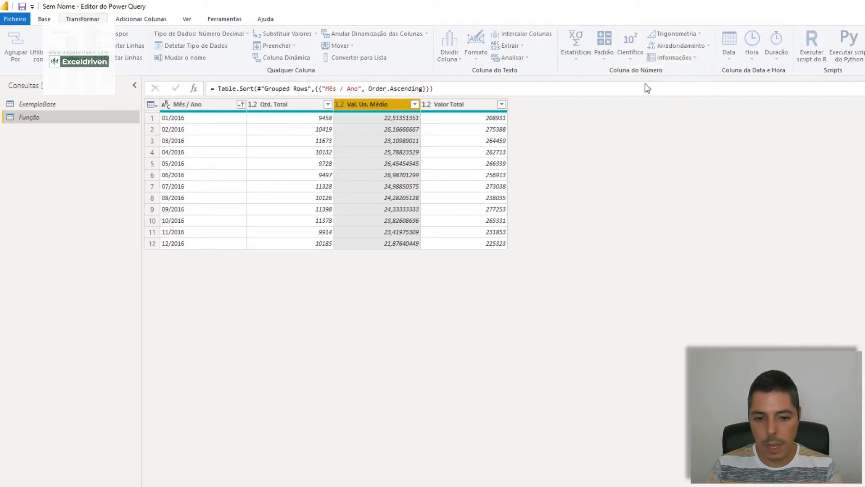
text(2)
key(Return)
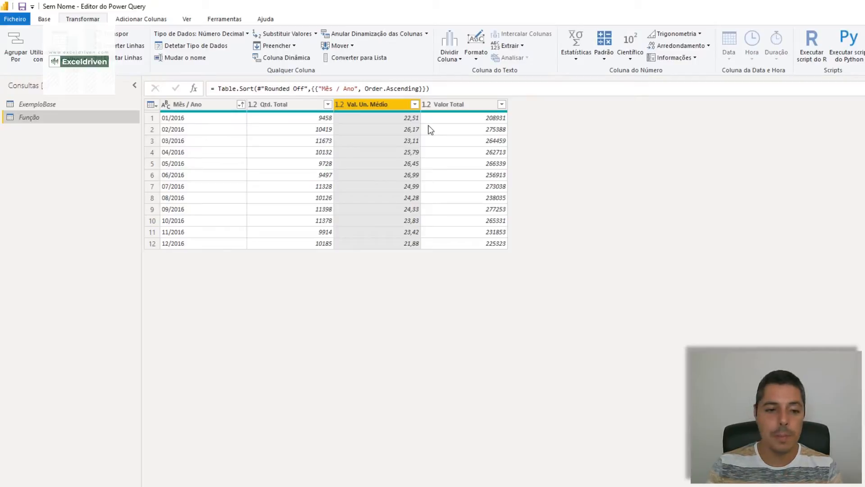
Open the Função query's code in the Advanced Editor and add the function header ()=> above let
click(45, 19)
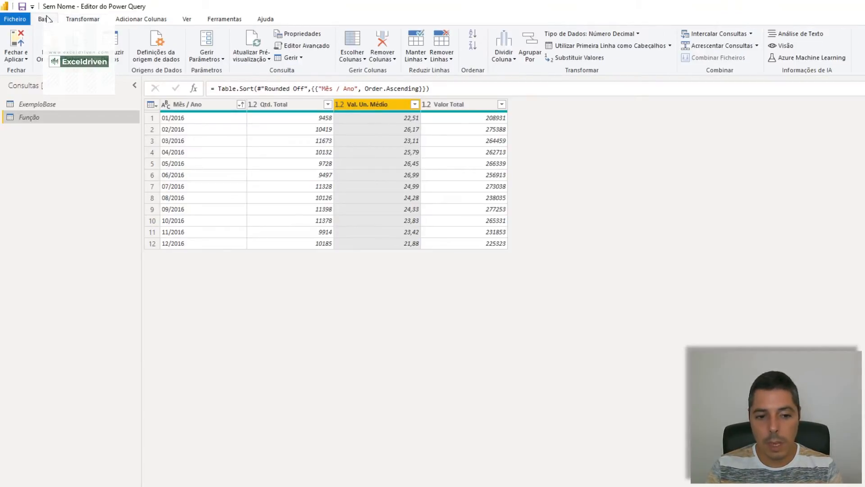
click(311, 47)
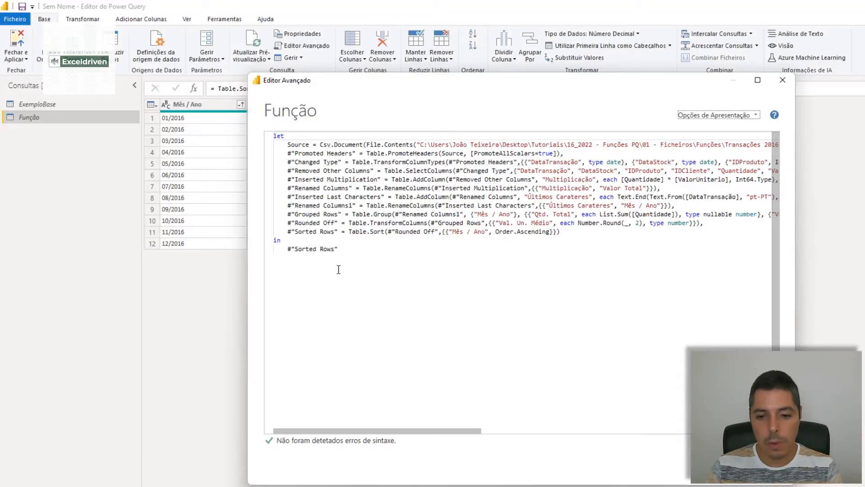
click(275, 136)
key(Return)
key(Return)
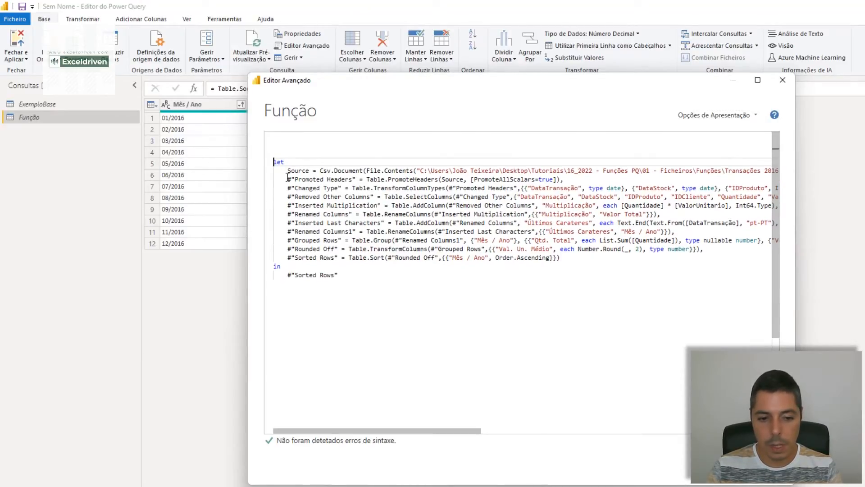
click(291, 137)
text(()
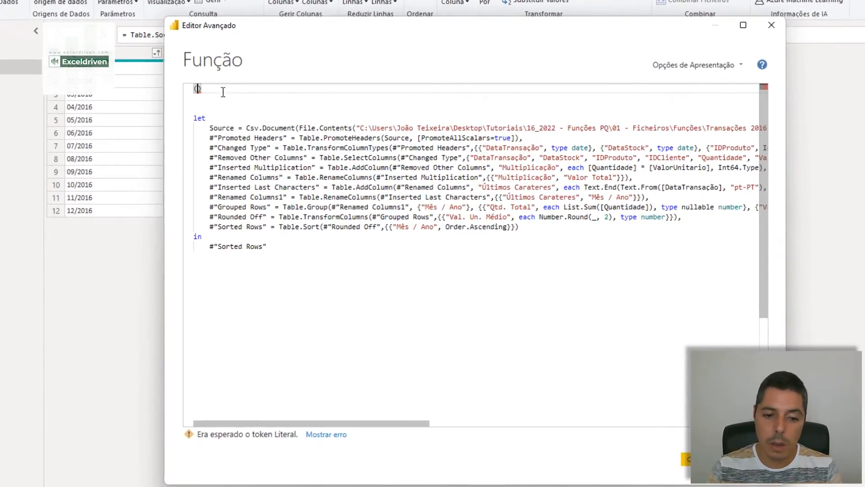
click(217, 86)
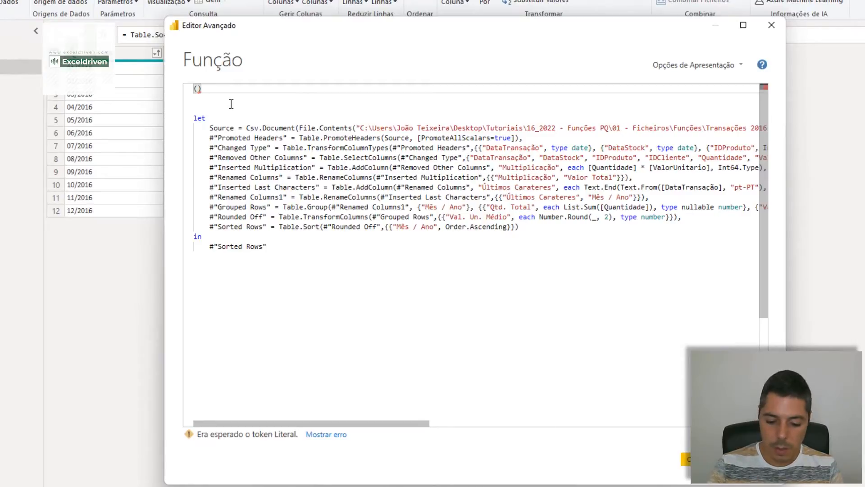
text(=>)
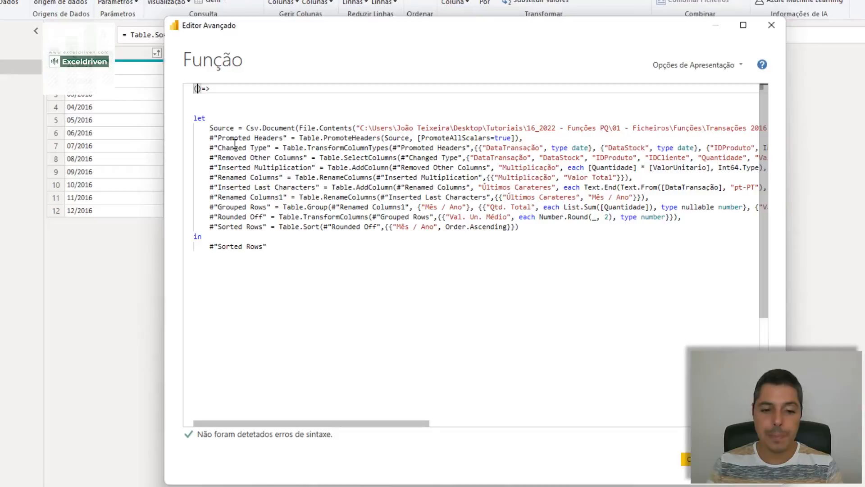
Add a parameter named CaminhoBase inside the parentheses of the function header
mouse_move(339, 191)
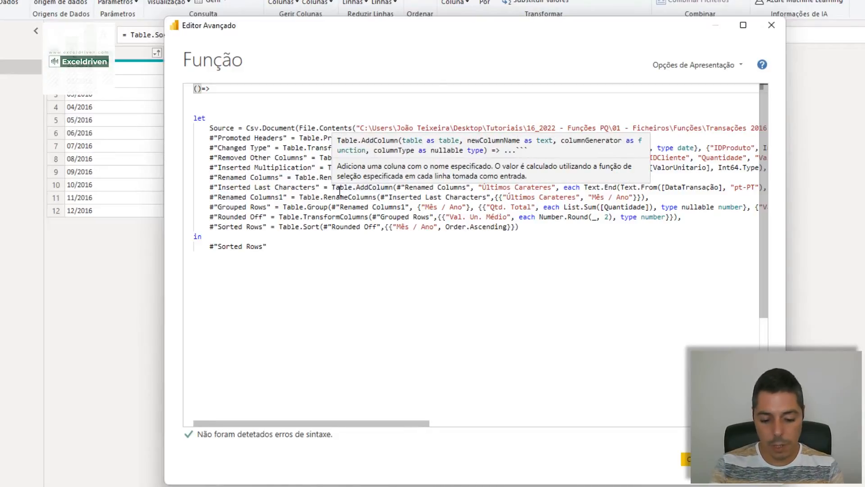
text(caminhoBase)
click(202, 92)
key(BackSpace)
text(C)
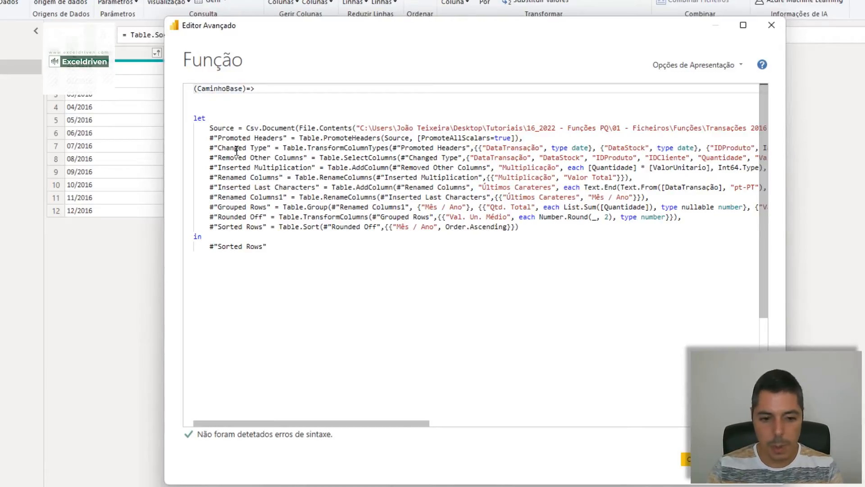
Replace the hard-coded file path in the Source line's File.Contents with the CaminhoBase parameter and apply the code
double_click(213, 88)
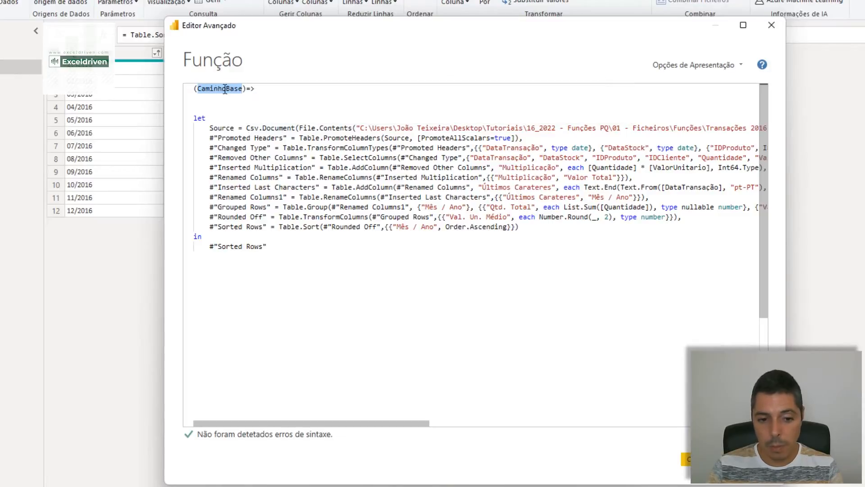
key(ctrl+c)
click(357, 128)
drag(358, 126, 513, 118)
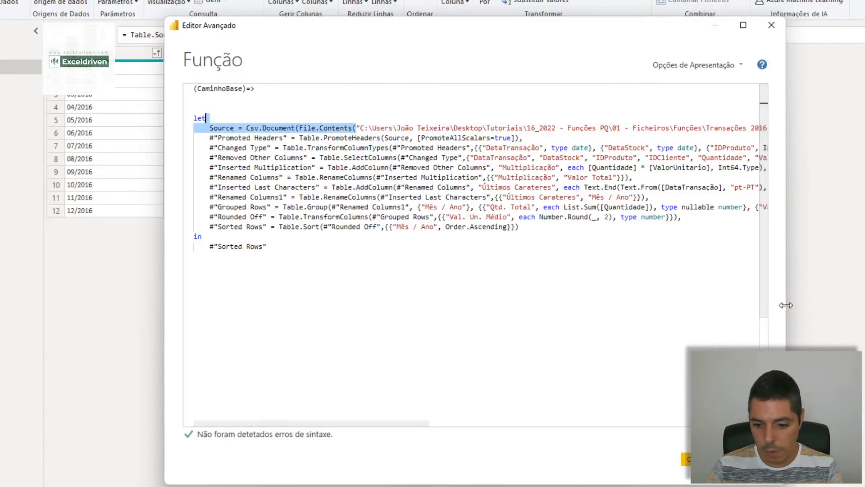
drag(785, 305, 864, 305)
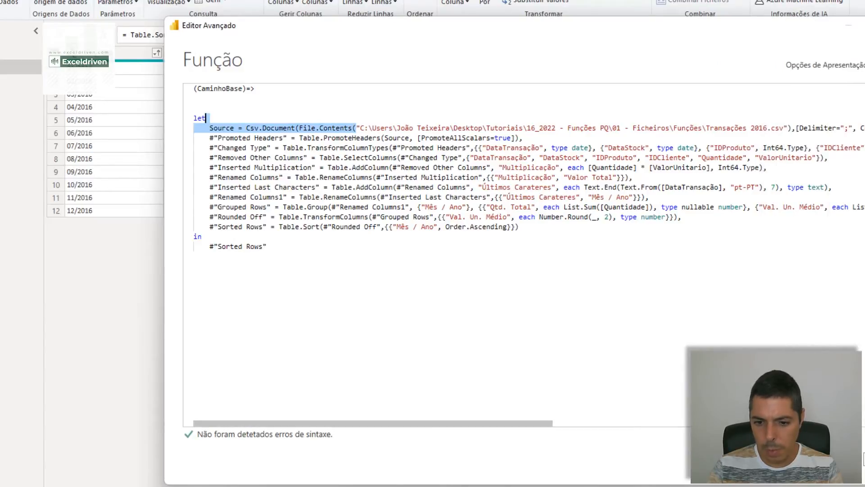
click(358, 128)
drag(358, 127, 788, 128)
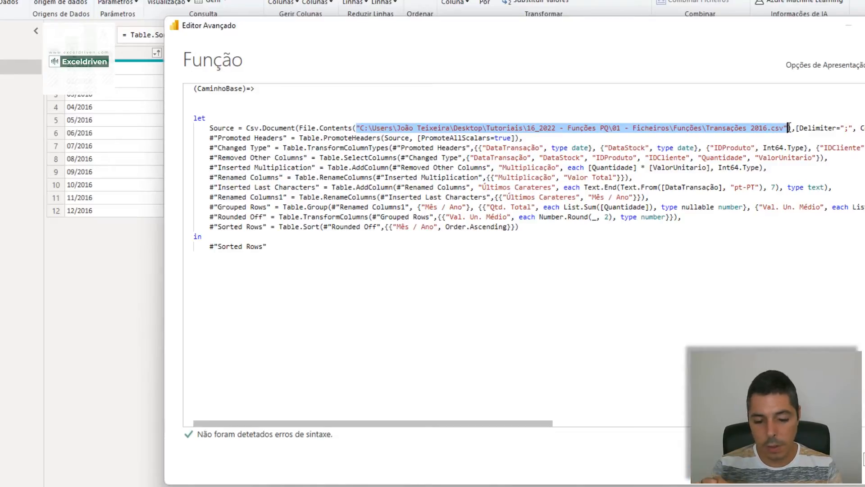
key(ctrl+v)
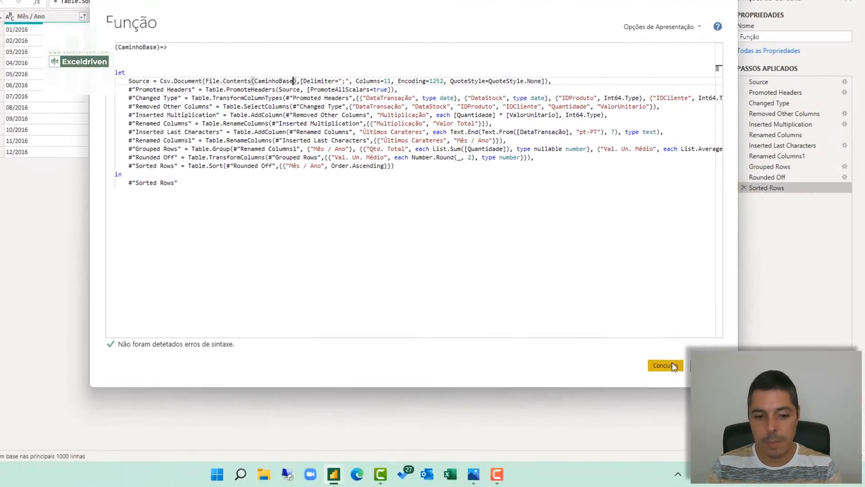
click(703, 386)
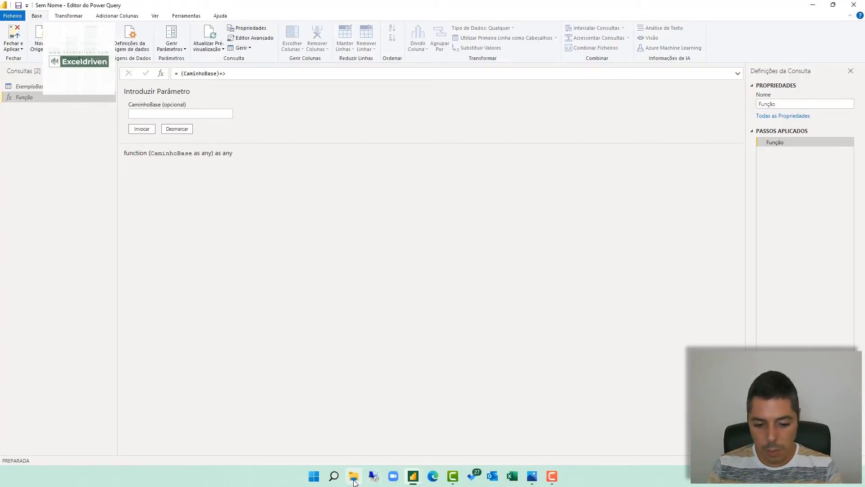
In File Explorer, go to Tutoriais > 16_2022 - Funções PQ > 01 - Ficheiros > Funções and copy the path of Transações 2021.csv
key(super+e)
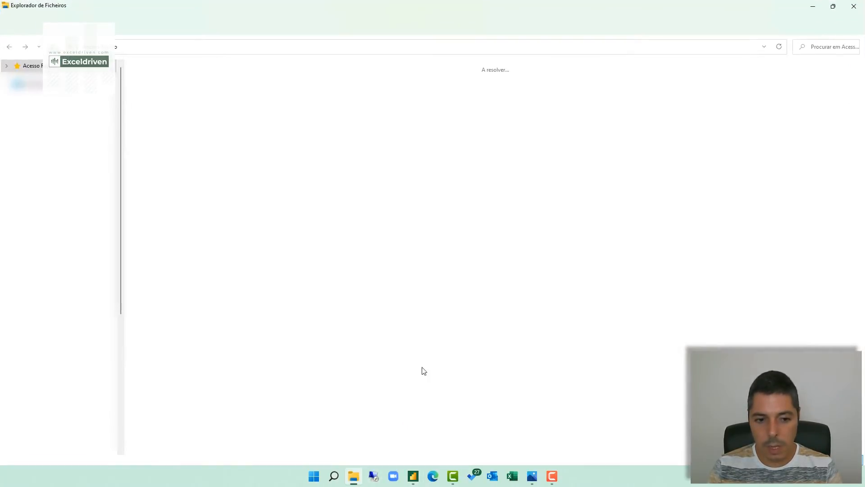
click(34, 81)
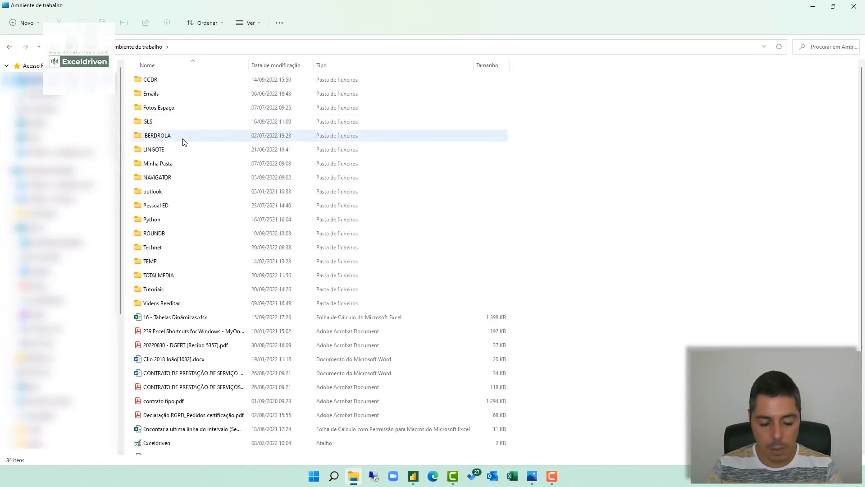
double_click(162, 294)
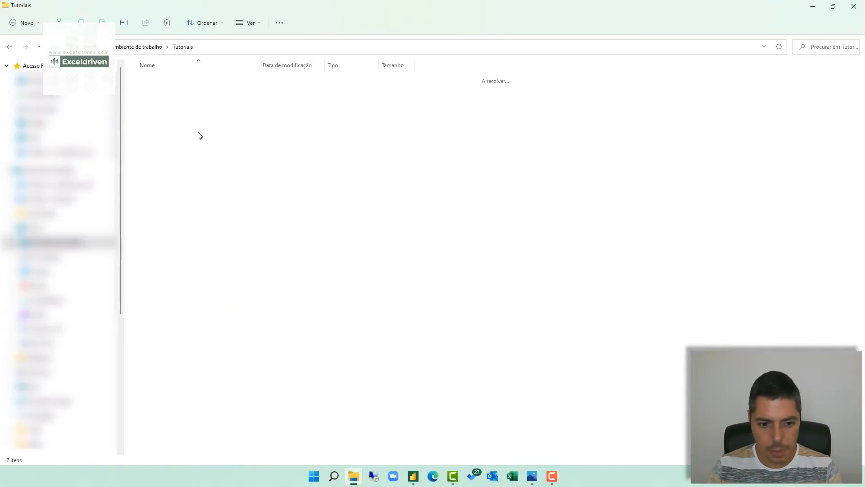
double_click(180, 152)
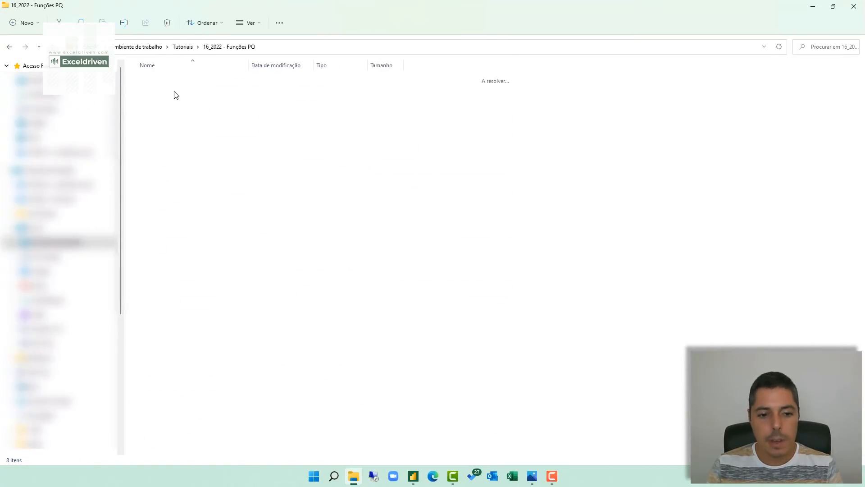
double_click(166, 79)
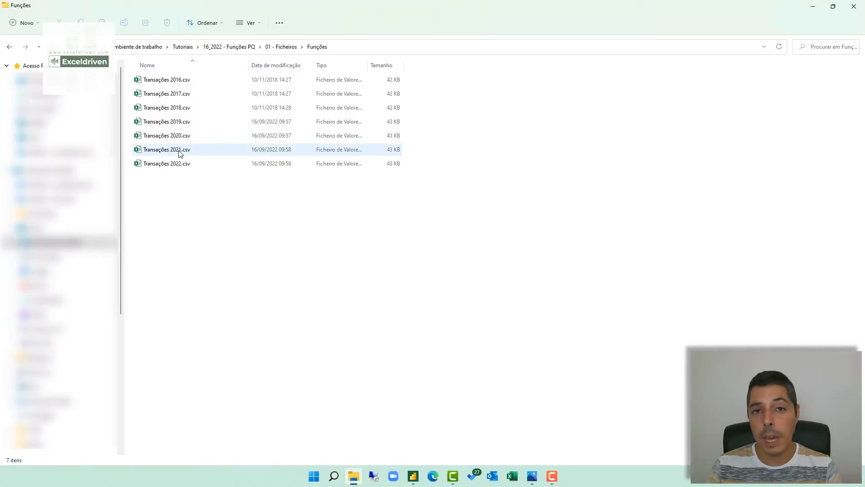
click(178, 153)
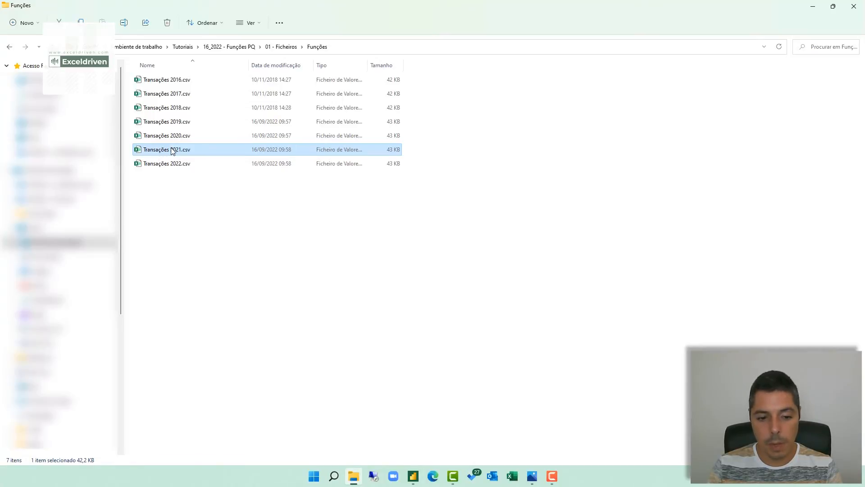
right_click(172, 152)
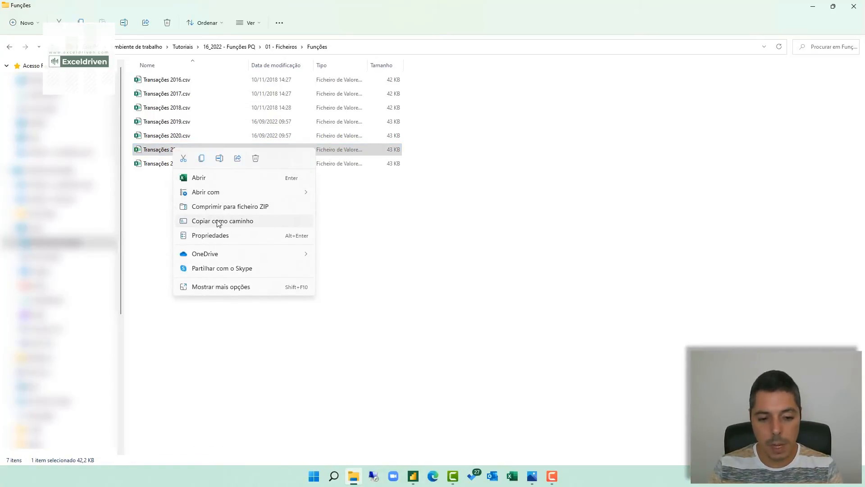
click(218, 222)
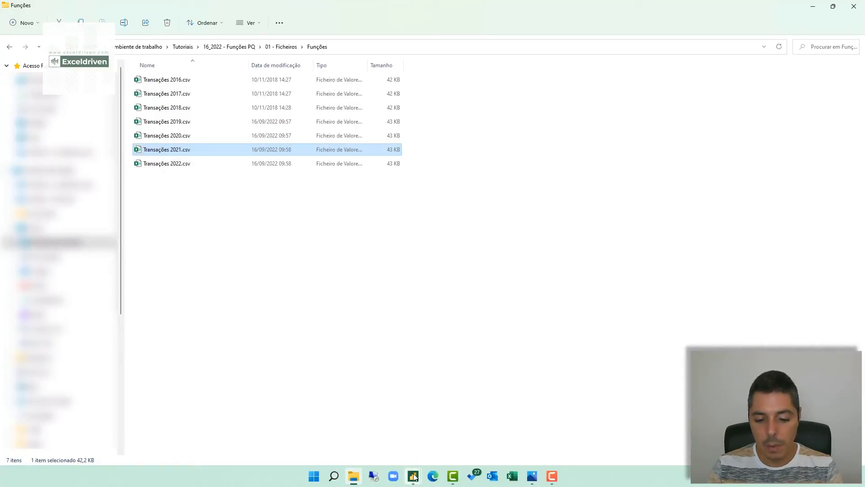
Switch back to the Power Query Editor and create a new blank query
click(477, 419)
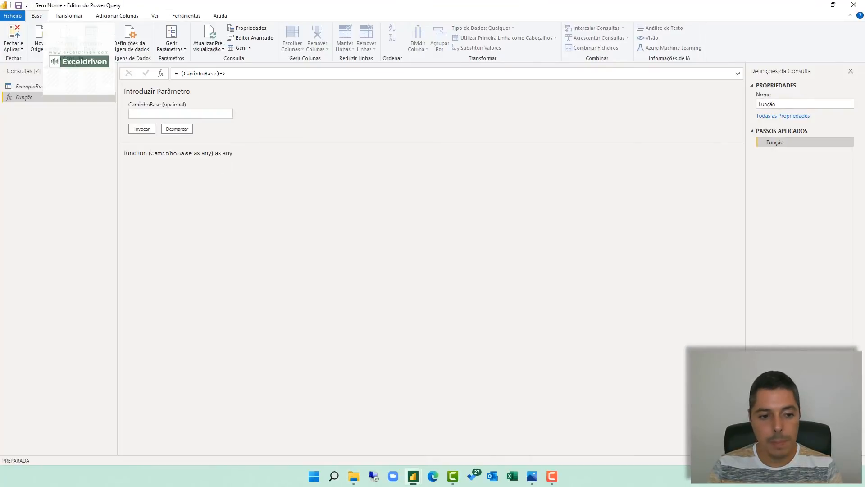
click(39, 50)
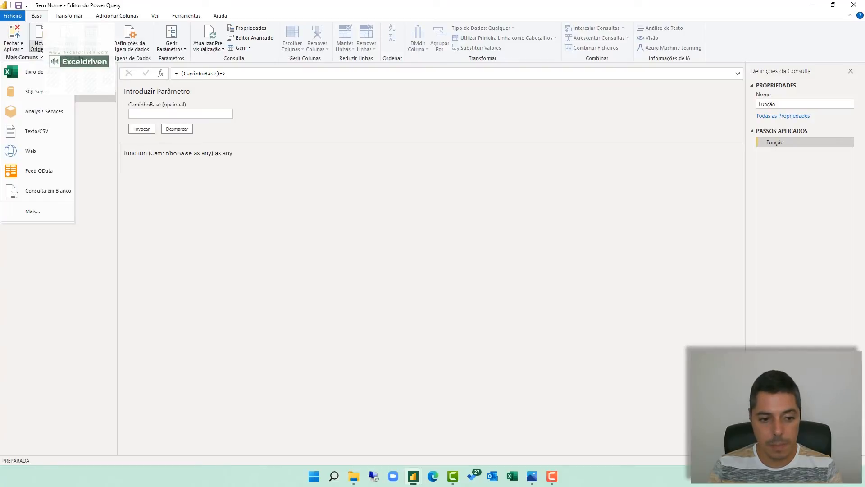
click(50, 192)
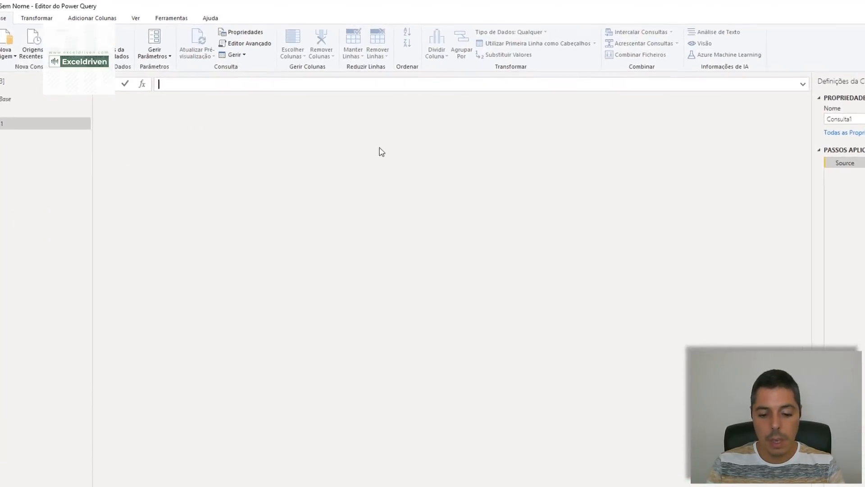
In the blank query's formula, call Função with the copied full path of Transações 2021.csv in quotes as the CaminhoBase argument
text(=FUN)
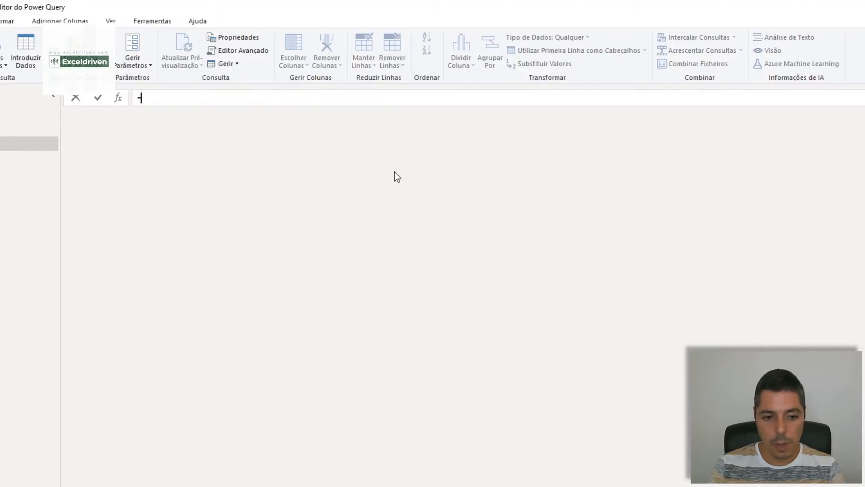
key(Down)
key(Down)
key(Down)
key(Down)
key(Down)
key(Down)
key(Down)
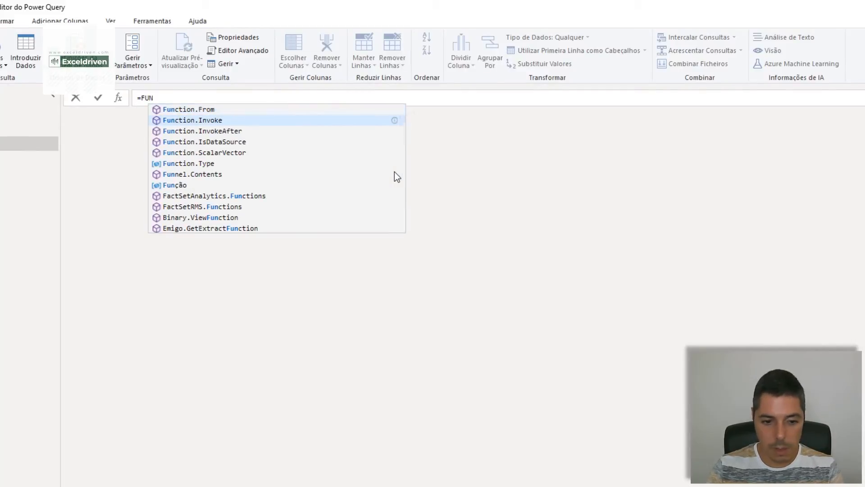
key(Tab)
text(()
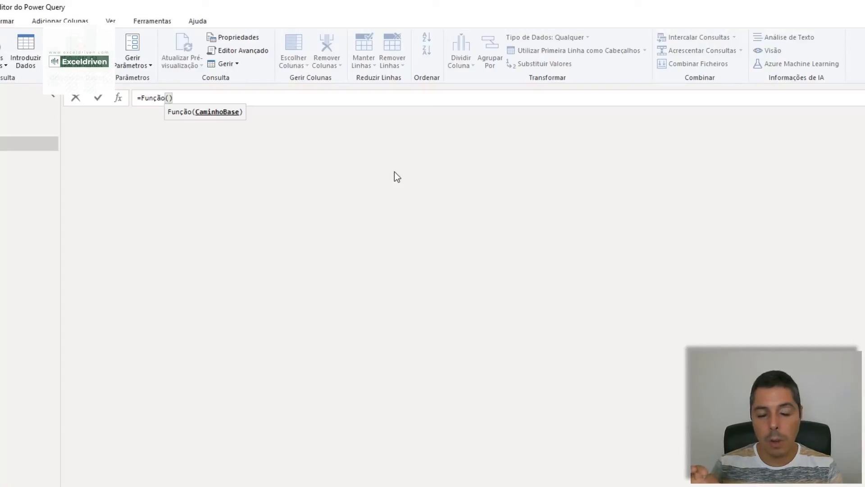
key(ctrl+v)
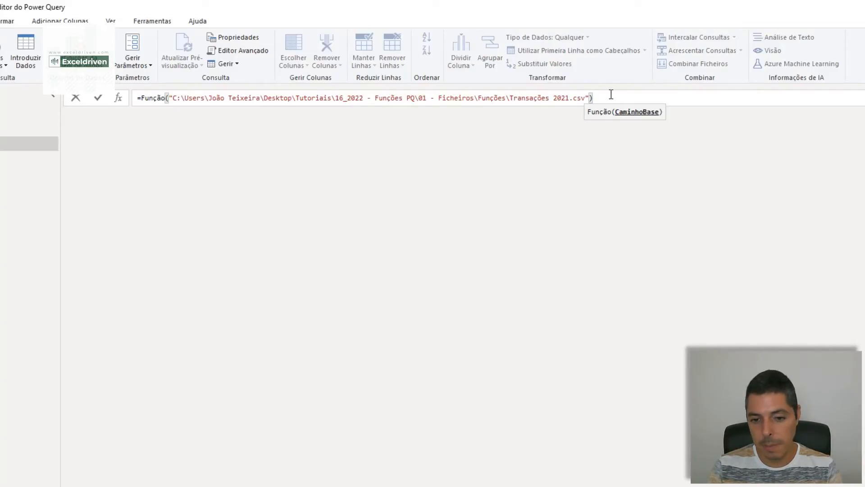
key(Return)
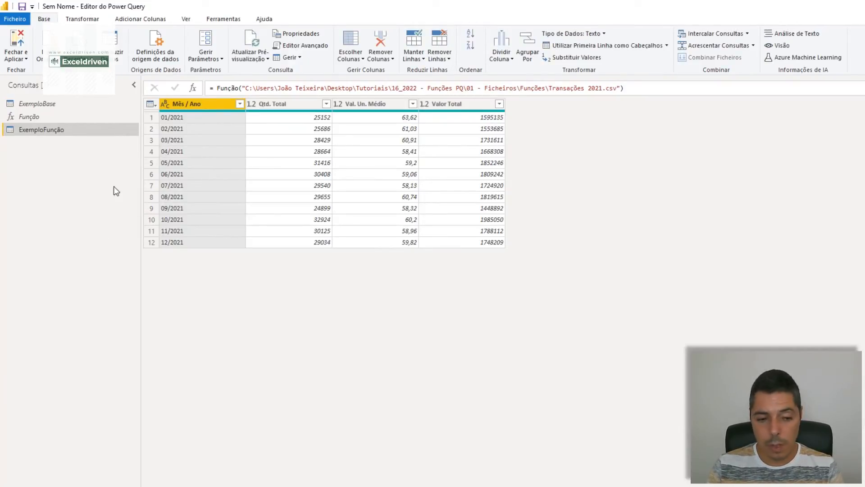
Disable loading for the ExemploFunção query
right_click(50, 132)
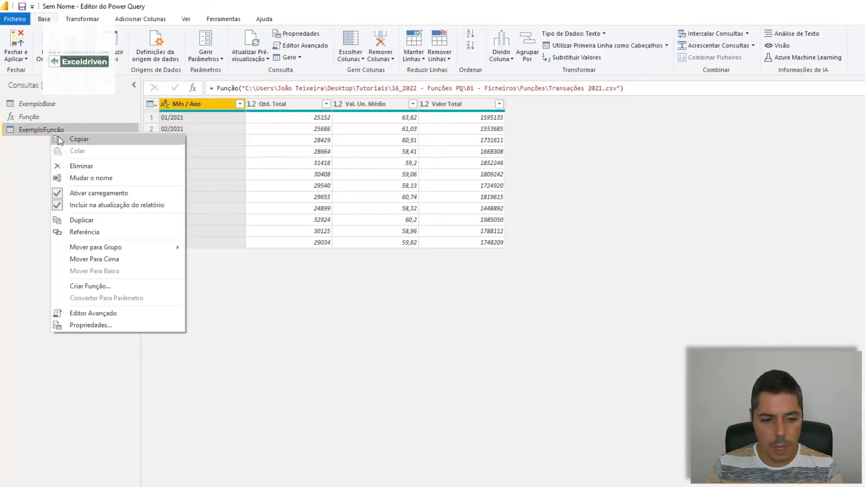
click(95, 194)
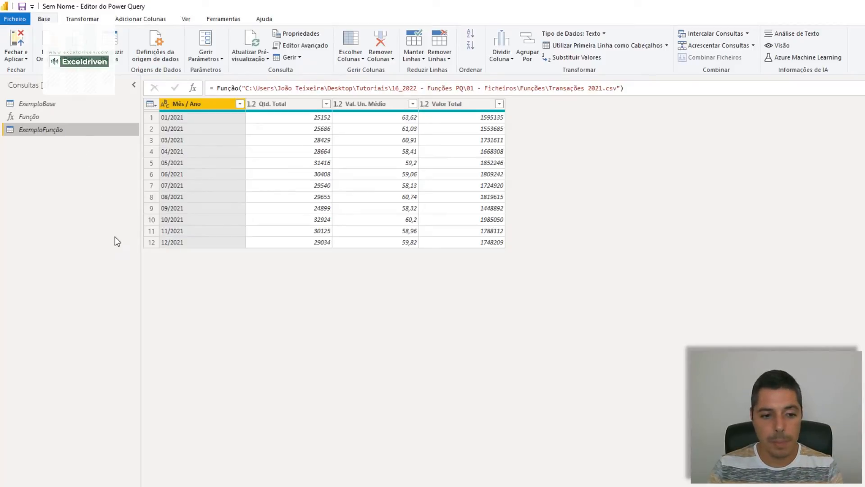
Add a new data source using the Pasta (folder) connector
click(48, 55)
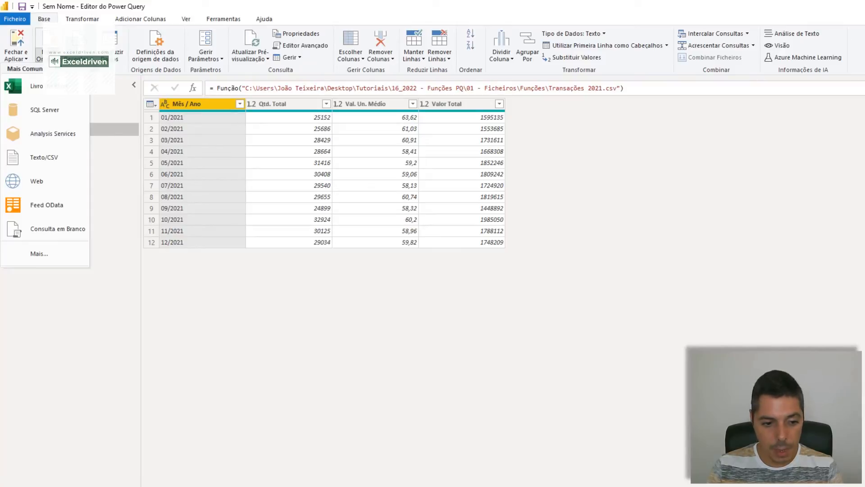
click(47, 253)
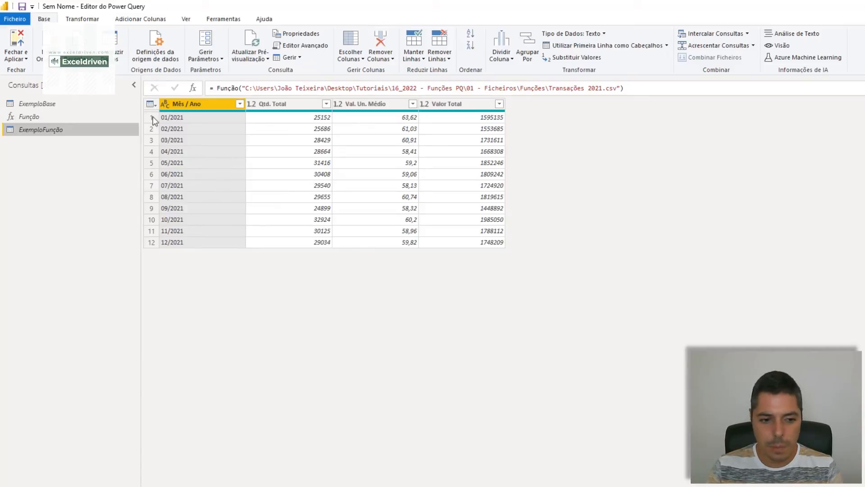
click(51, 42)
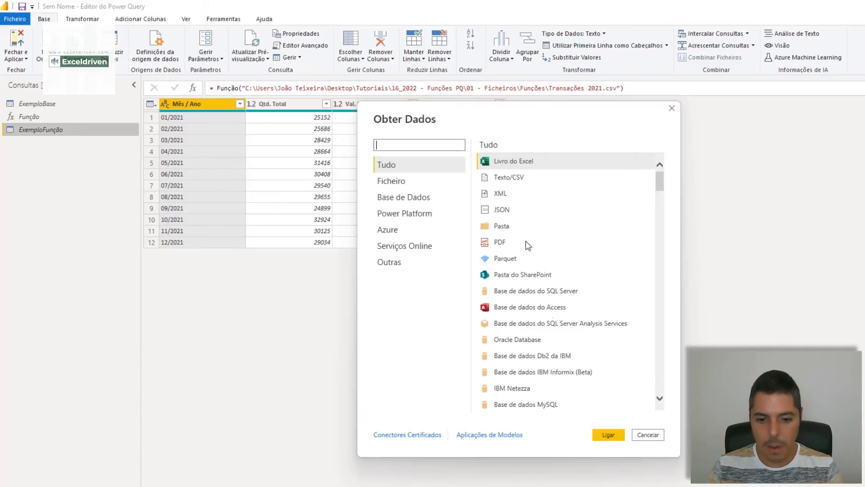
drag(517, 125, 545, 127)
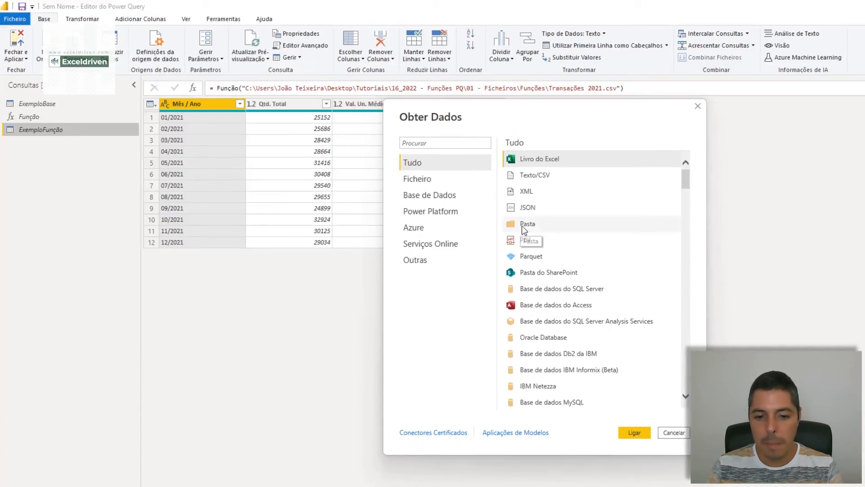
click(522, 225)
click(631, 432)
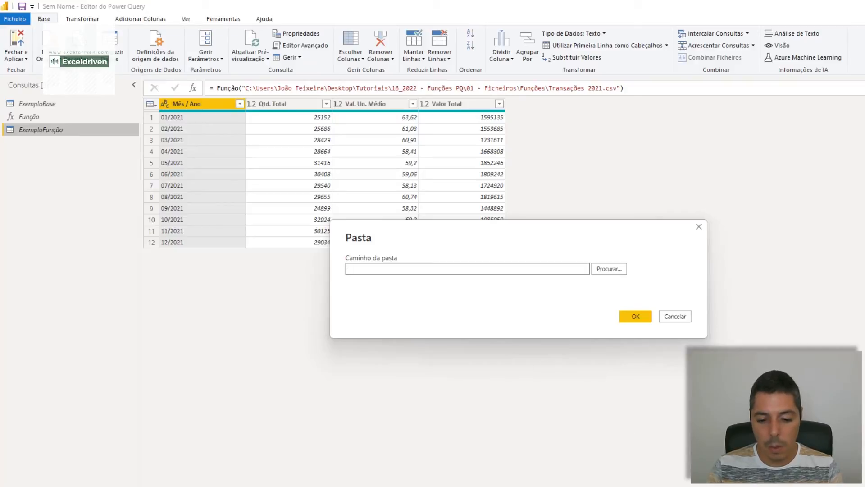
Switch to File Explorer and copy the path of the Funções folder
key(alt+Tab)
click(442, 56)
key(ctrl+c)
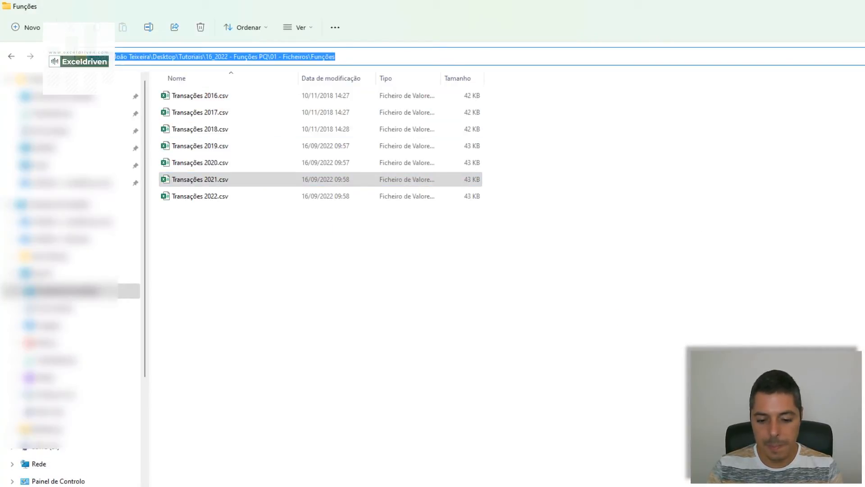
Back in the Power Query Editor, set the folder path to the copied Funções path ending in a backslash and import its file list for transformation
click(495, 486)
click(551, 484)
key(ctrl+v)
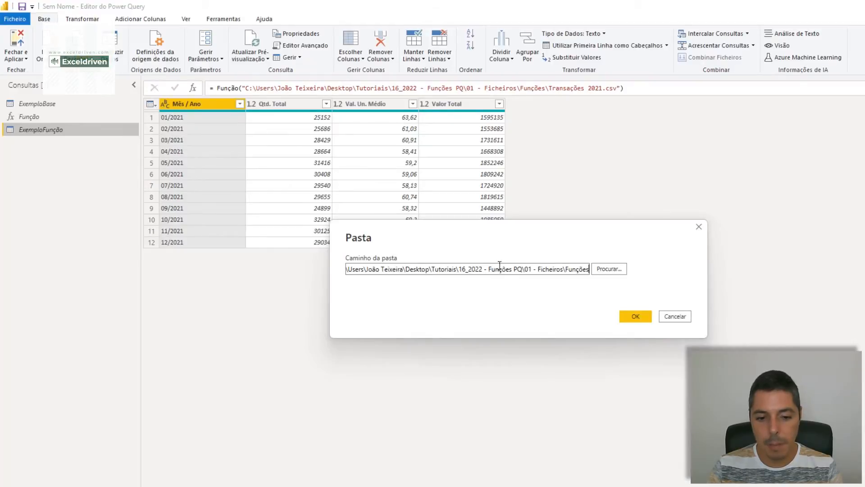
text(\)
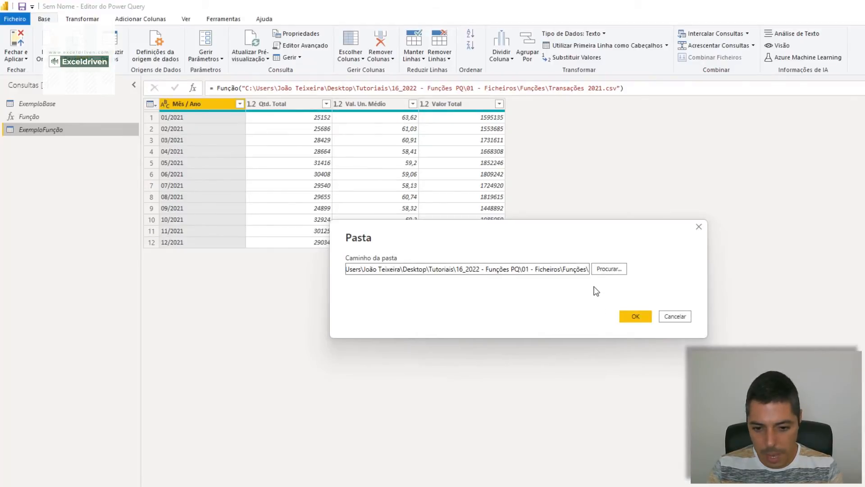
click(631, 317)
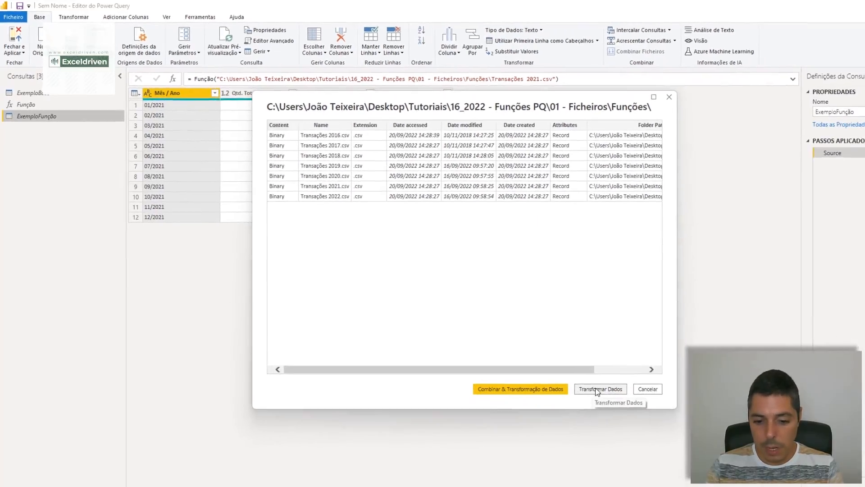
click(598, 390)
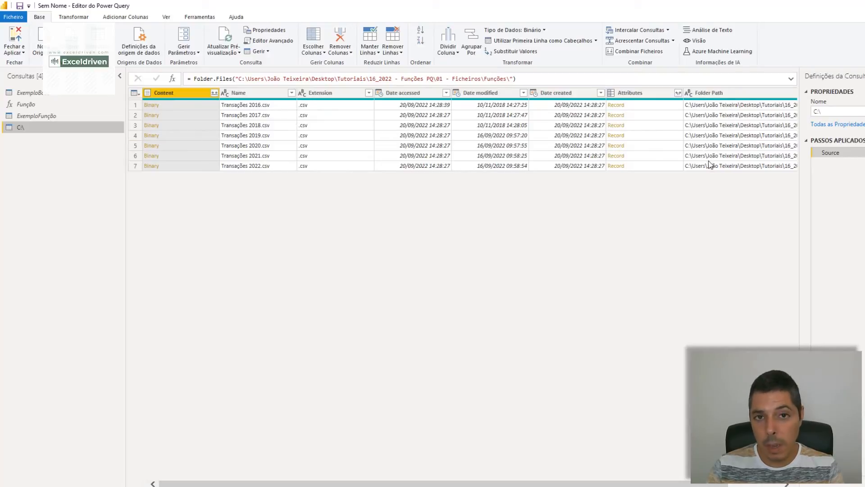
Keep only the Folder Path and Name columns, in that order, and remove all other columns from the folder query
drag(411, 484, 558, 482)
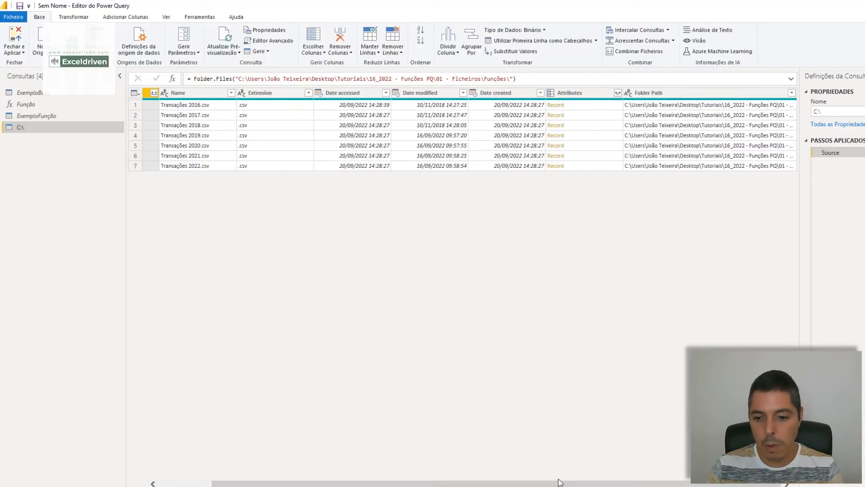
click(666, 95)
click(666, 96)
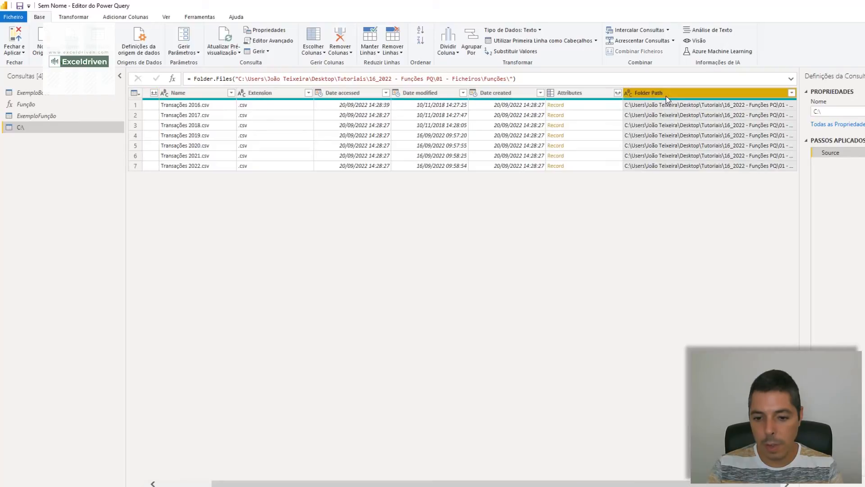
click(673, 106)
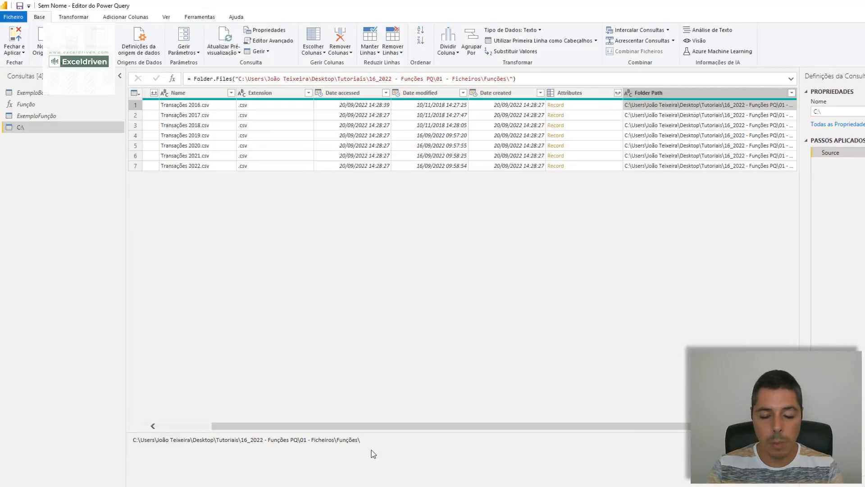
click(659, 95)
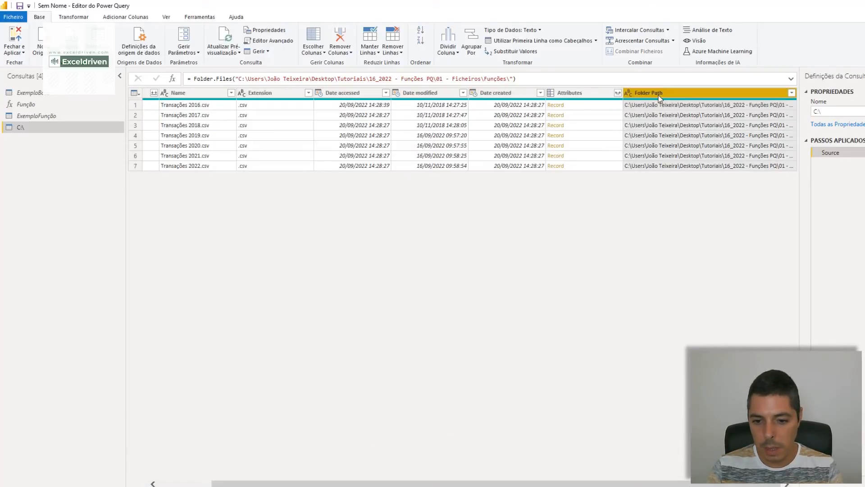
ctrl+click(207, 95)
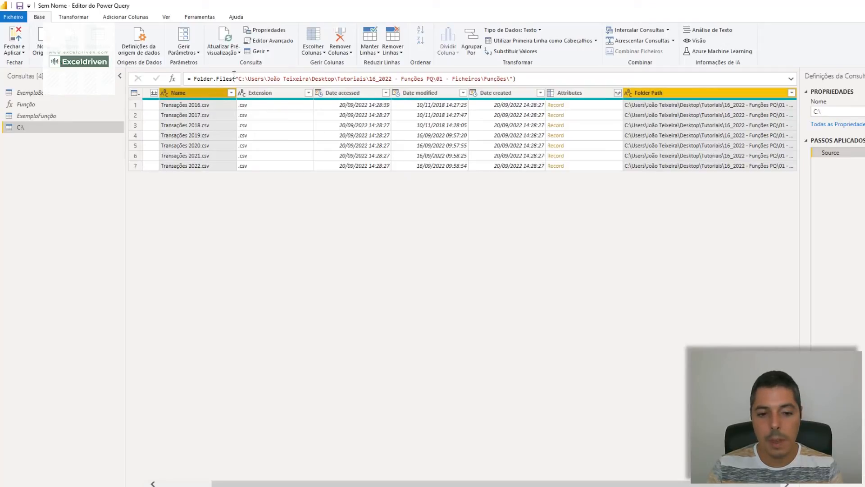
click(343, 52)
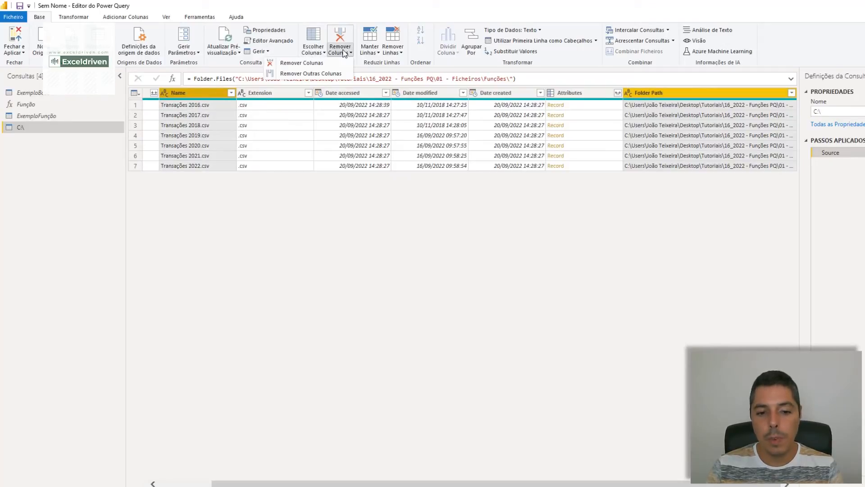
click(324, 75)
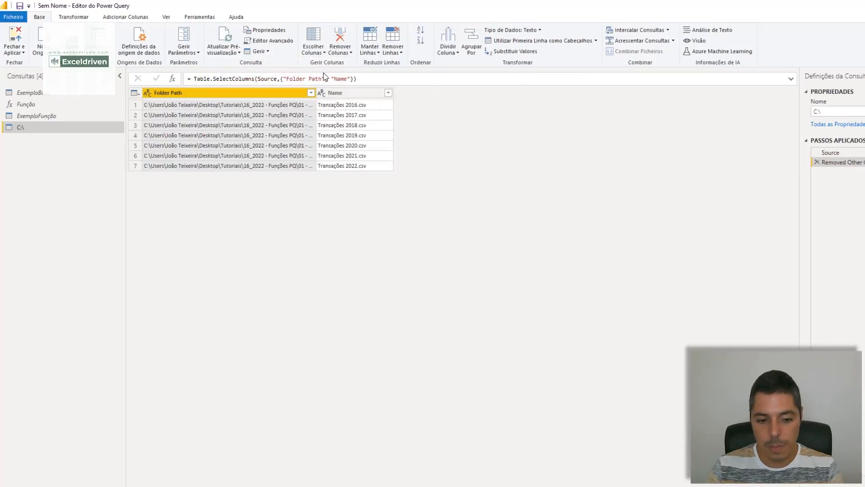
Merge the Folder Path and Name columns without a separator into CaminhoCompleto, and widen the column to show the full paths
click(334, 94)
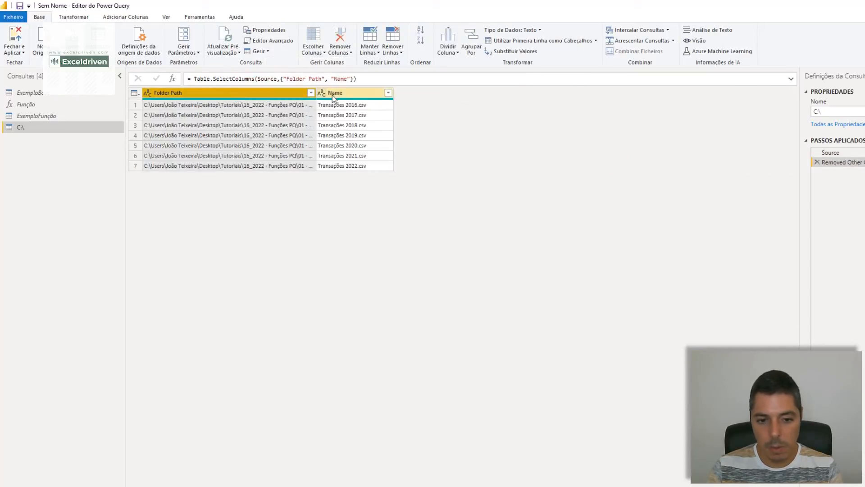
click(277, 95)
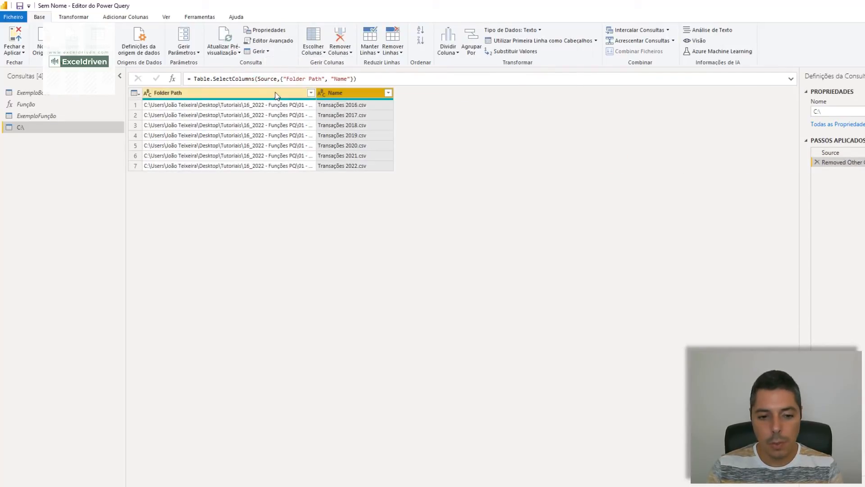
ctrl+click(348, 94)
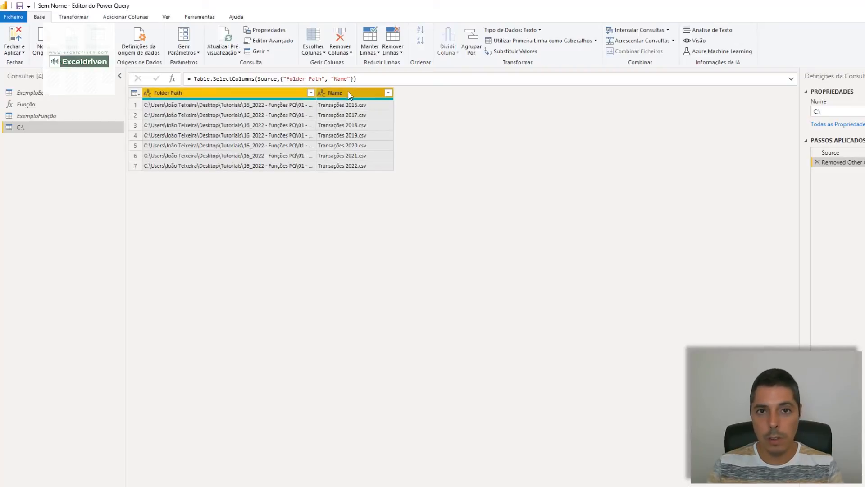
click(72, 17)
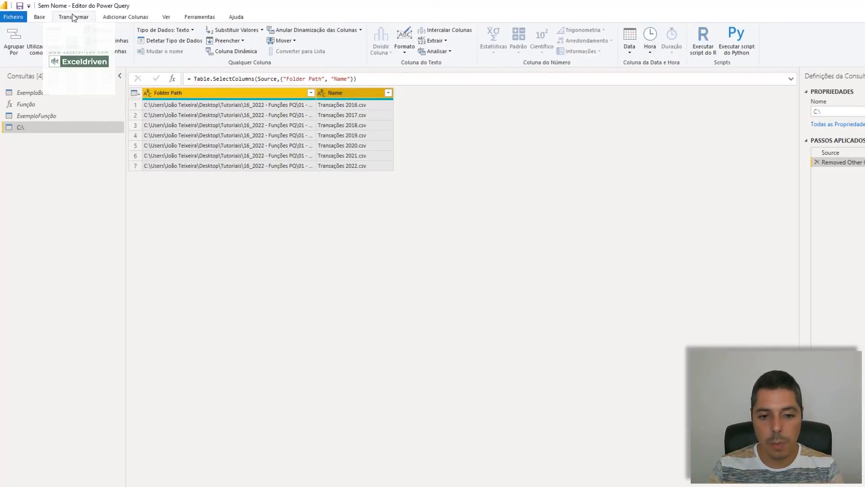
click(436, 32)
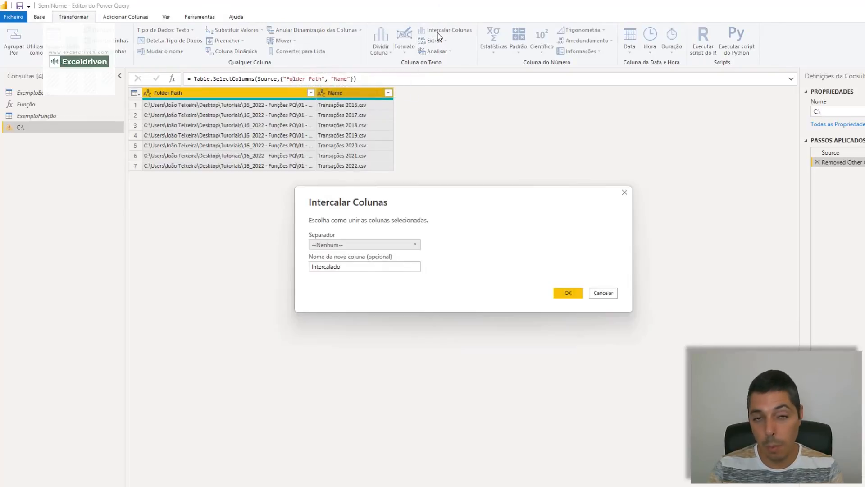
double_click(347, 267)
text(CaminhoCompleto)
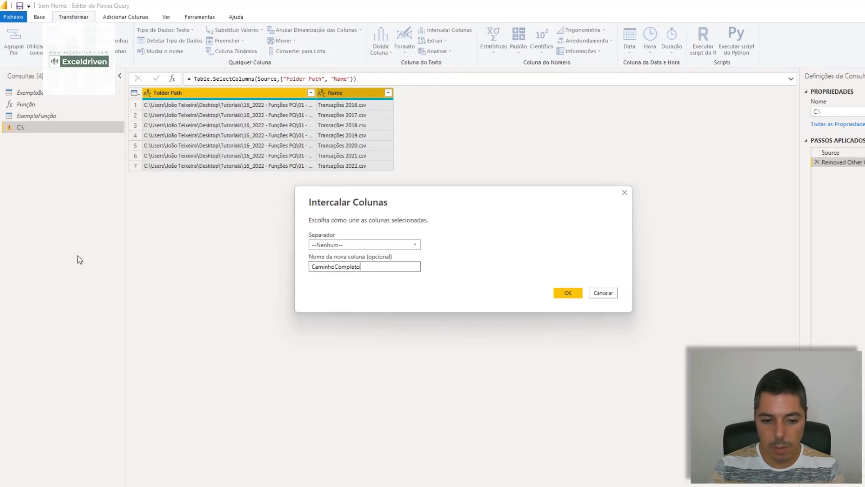
key(Return)
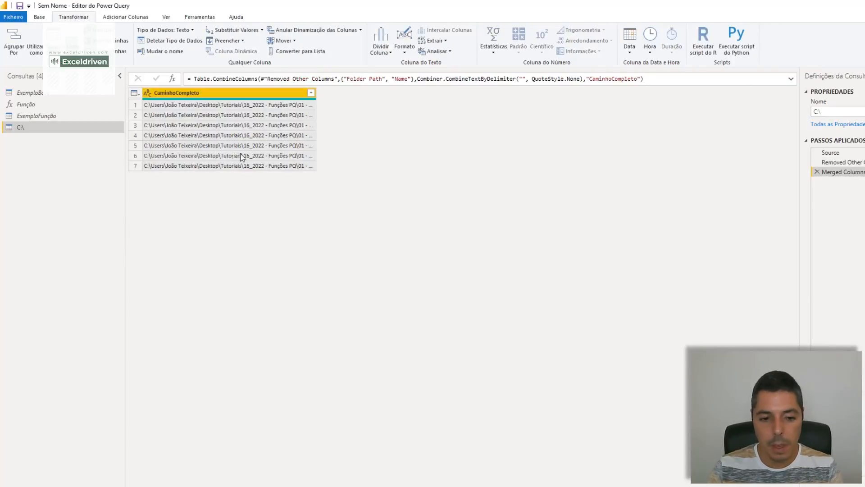
drag(316, 100, 537, 100)
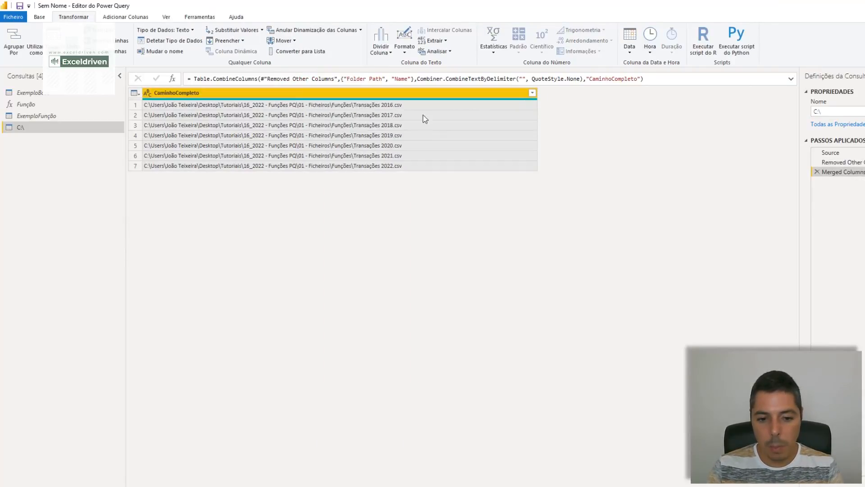
Inspect the full 2016 file path in the first CaminhoCompleto row, and narrow the column to fit the paths
click(420, 106)
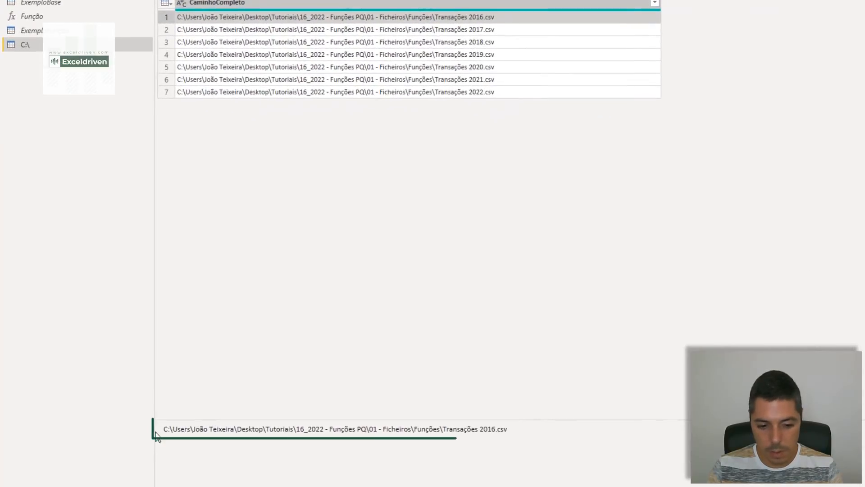
drag(164, 432, 520, 431)
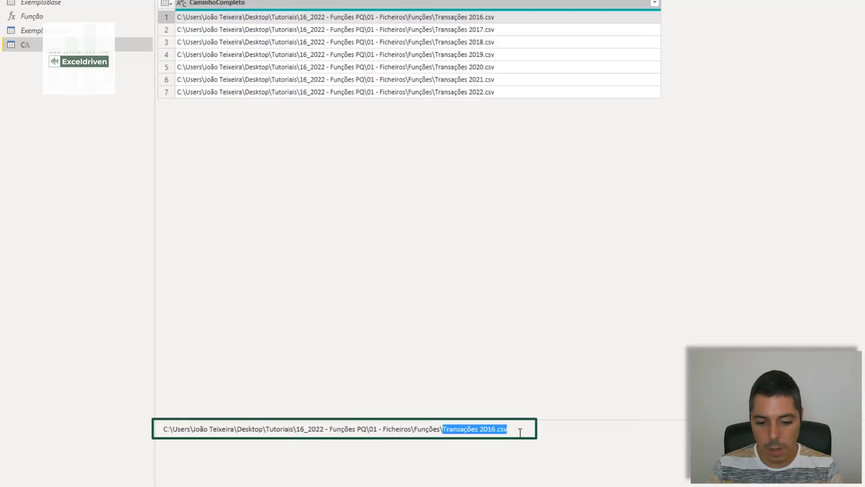
click(486, 6)
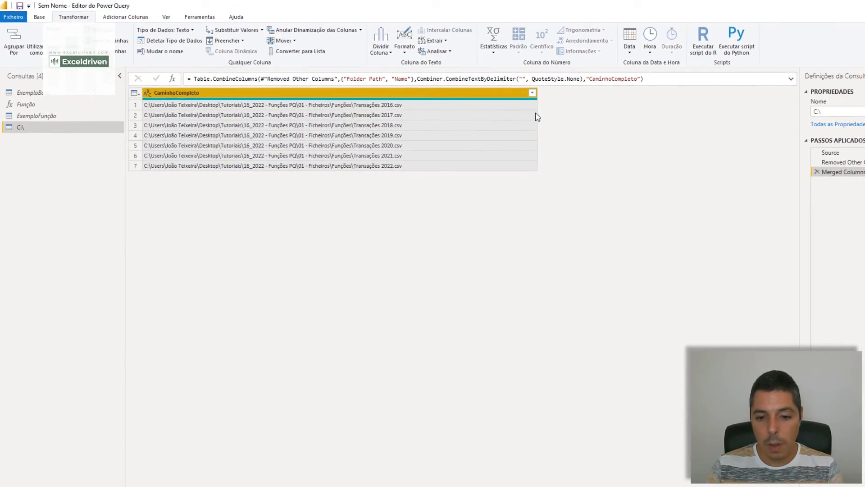
drag(537, 96, 424, 111)
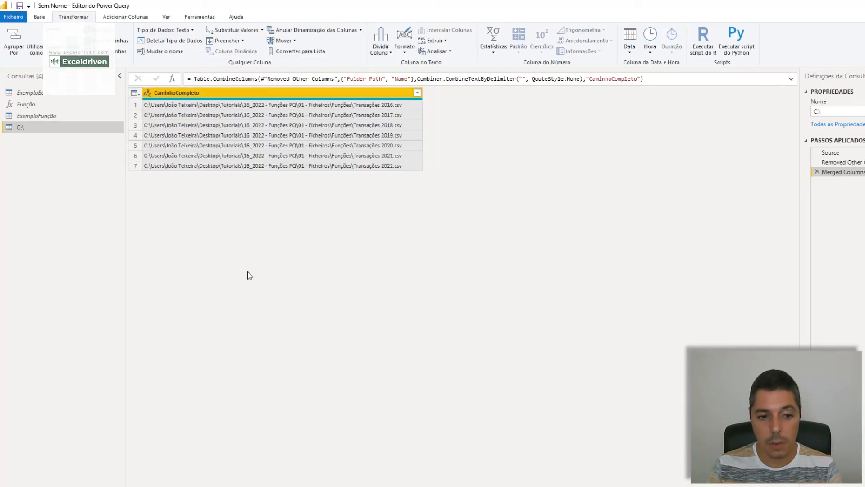
Invoke the custom function Função on each row of the folder query as NovosDados, passing CaminhoCompleto as CaminhoBase
click(138, 19)
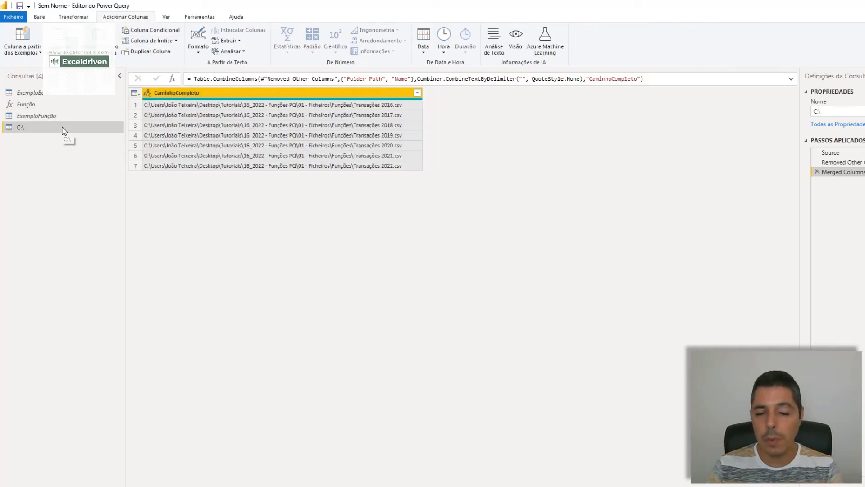
click(45, 118)
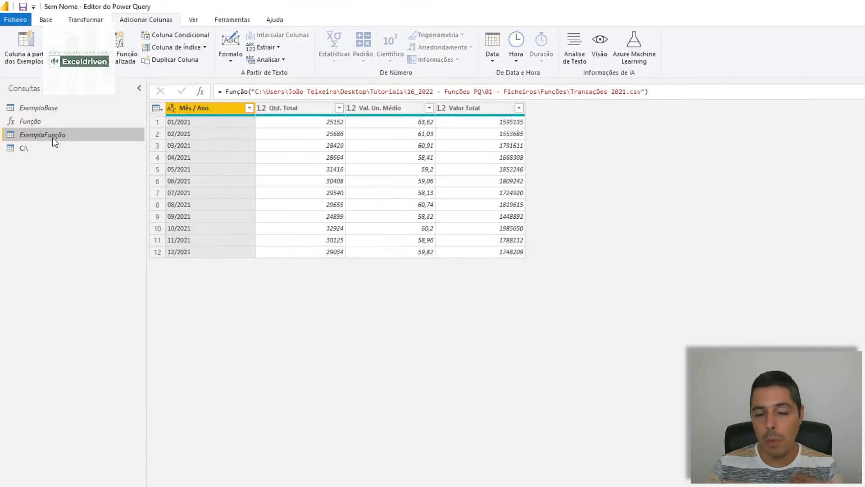
click(48, 145)
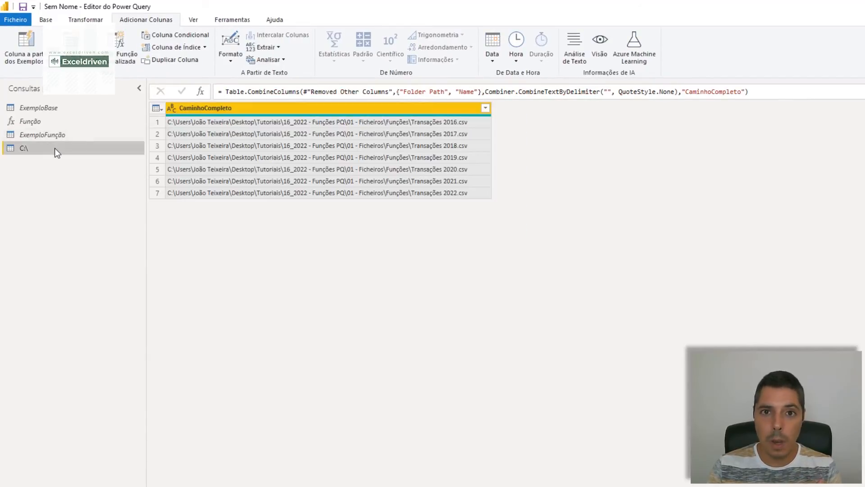
click(116, 53)
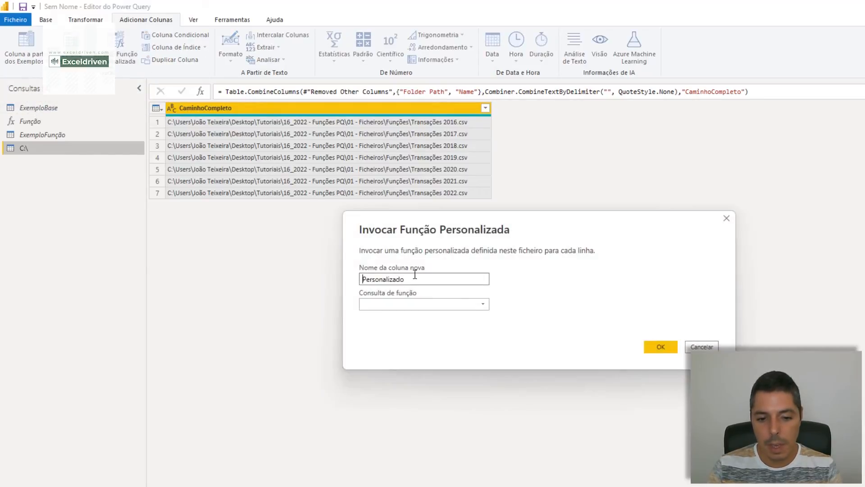
drag(407, 278, 245, 266)
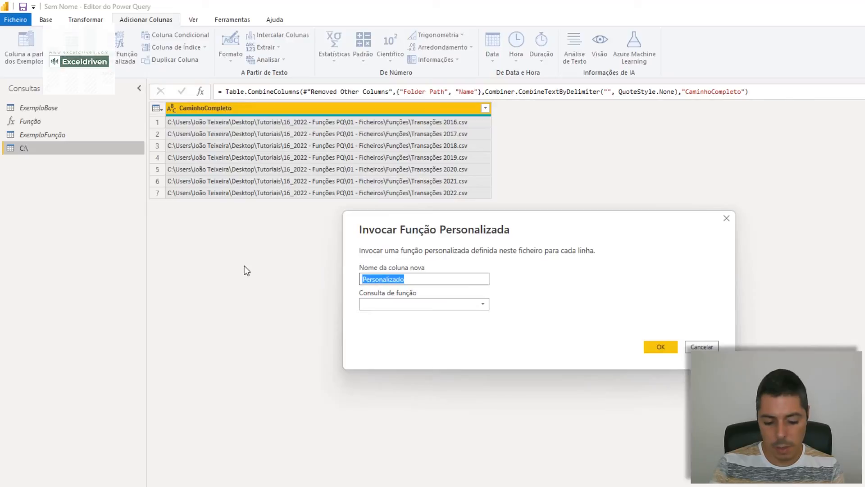
text(NovosDados)
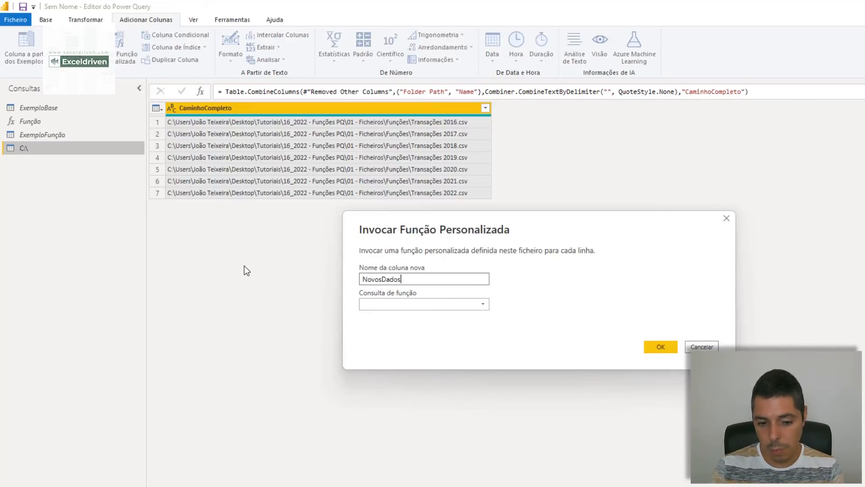
click(444, 304)
click(393, 315)
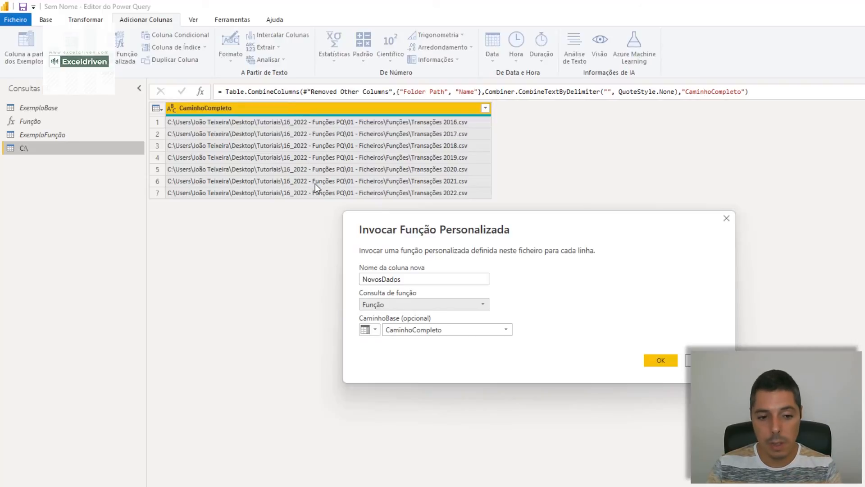
click(661, 361)
Preview the nested NovosDados tables for several files, including 2016, 2017, 2018 and 2022, in an enlarged preview area
click(543, 121)
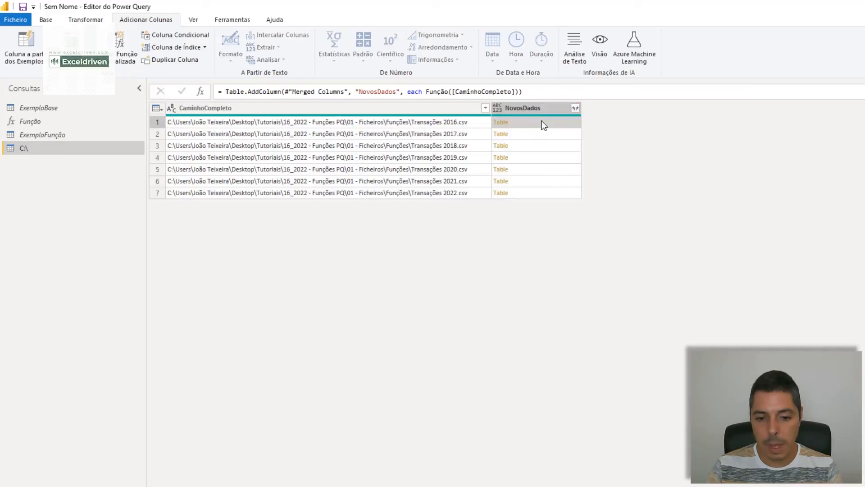
drag(380, 485, 392, 278)
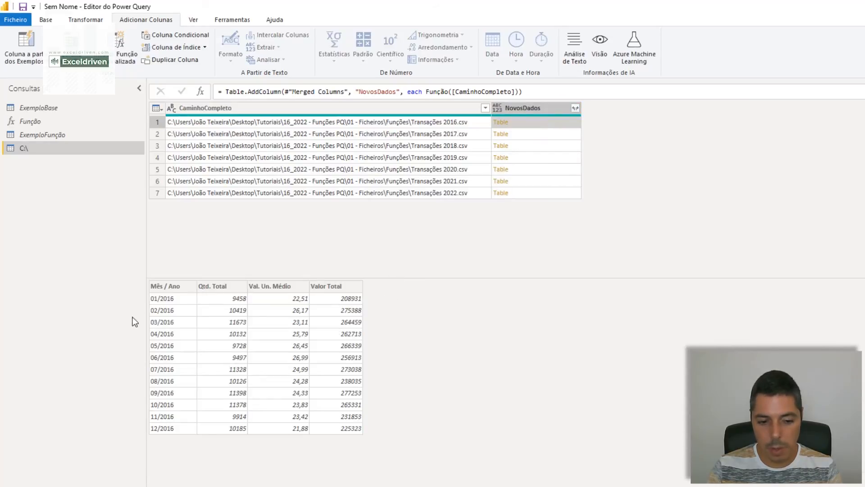
click(525, 134)
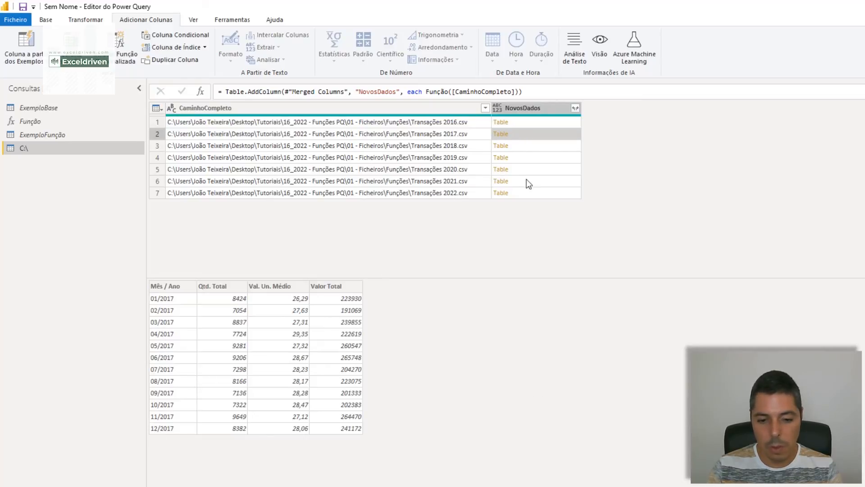
click(544, 146)
click(531, 194)
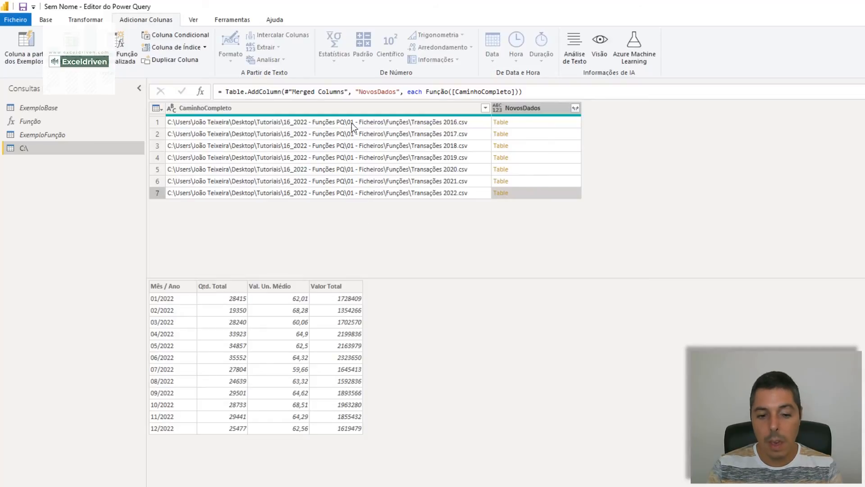
Remove the CaminhoCompleto column and expand NovosDados into all its columns without the original column name as prefix
click(346, 107)
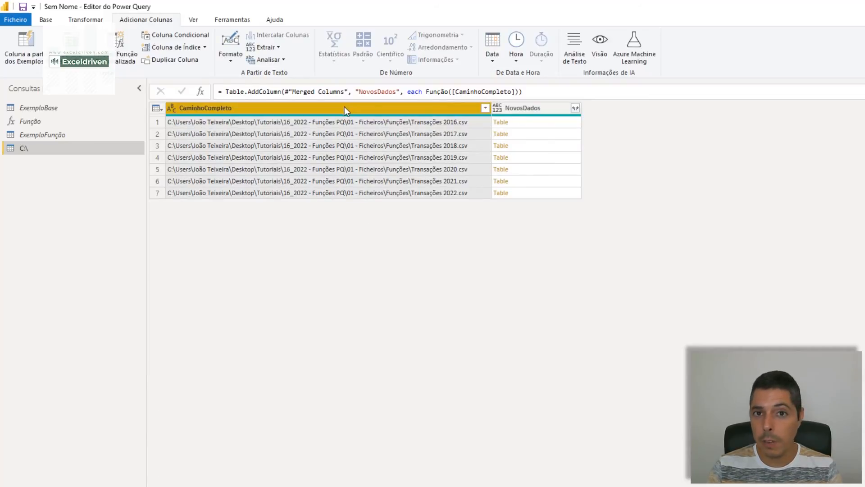
key(Delete)
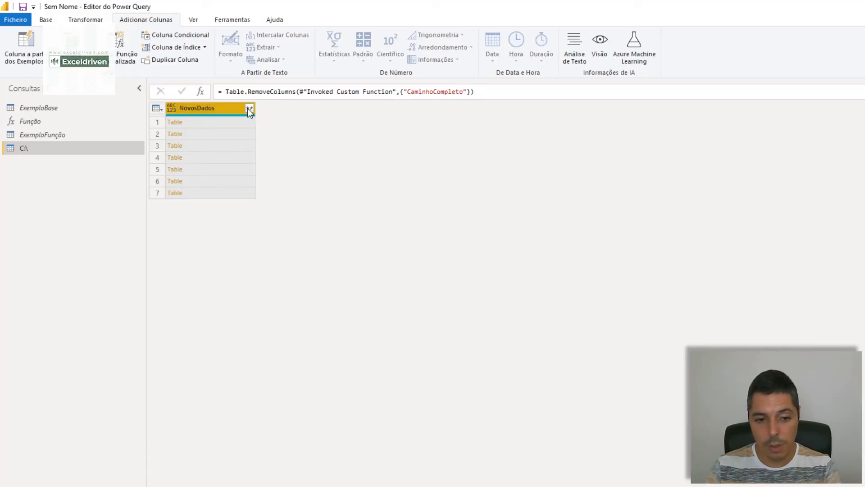
click(249, 110)
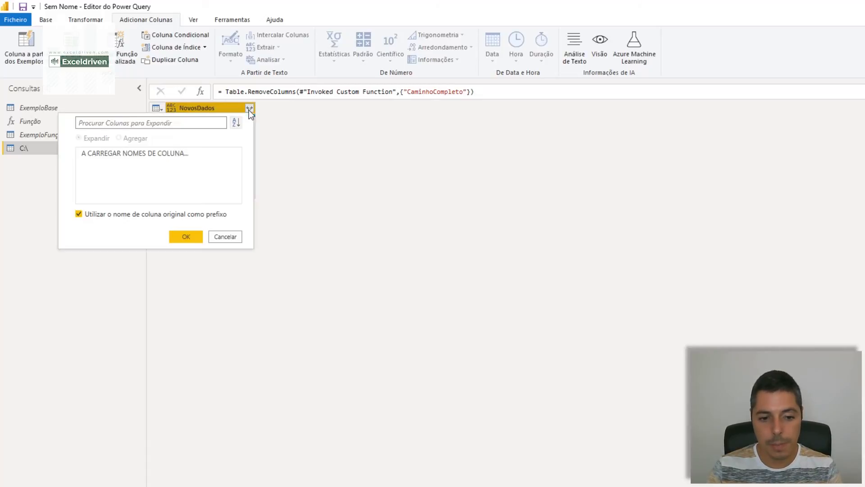
click(79, 214)
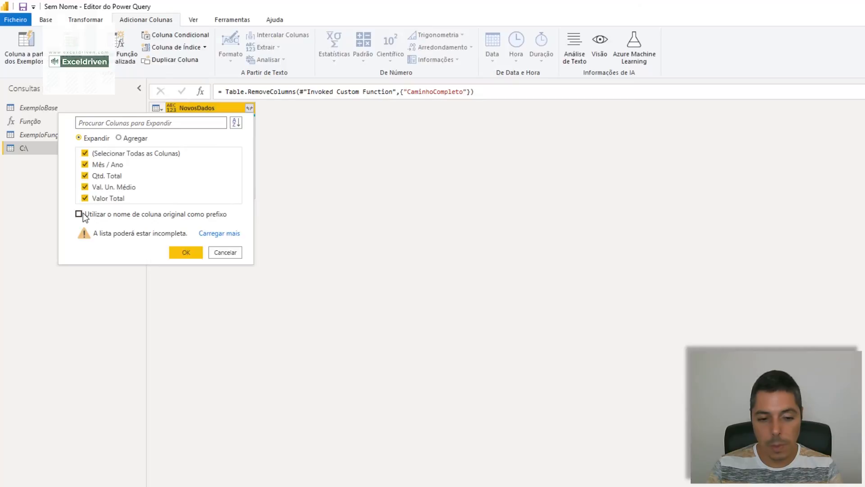
click(216, 233)
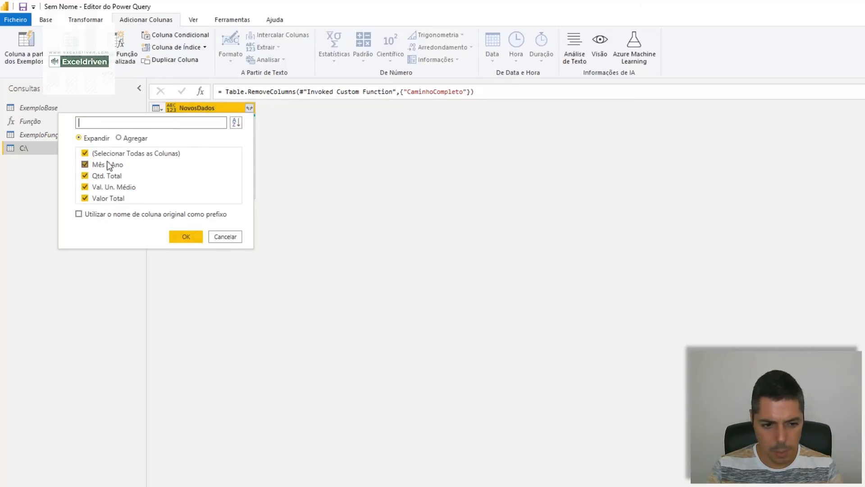
click(185, 237)
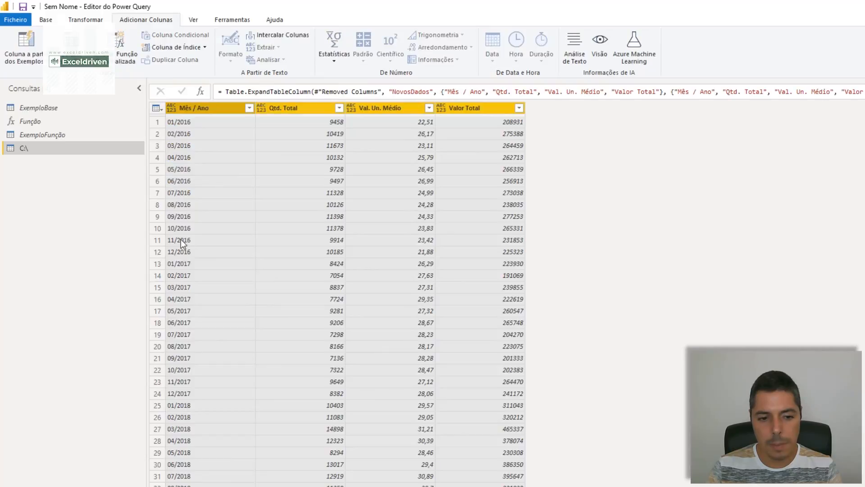
Review the combined rows, and detect the data types of all four columns from Mês / Ano to Valor Total
scroll(218, 274, down, 15)
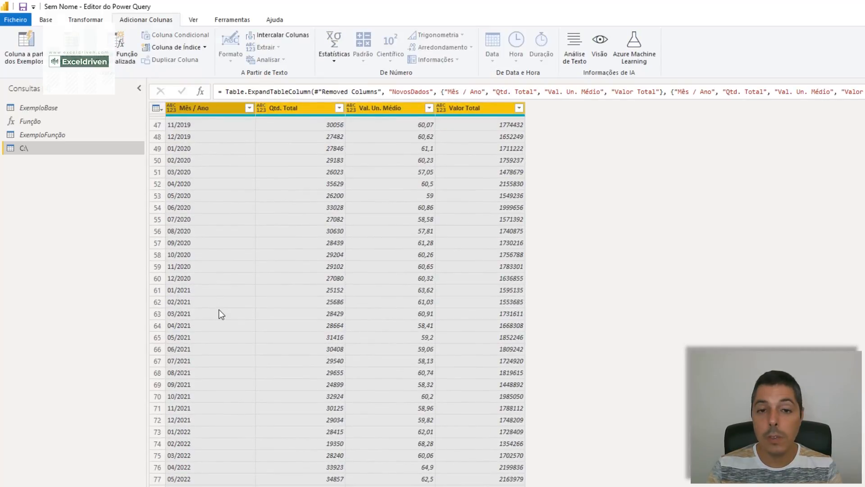
scroll(219, 313, up, 4)
scroll(219, 311, up, 11)
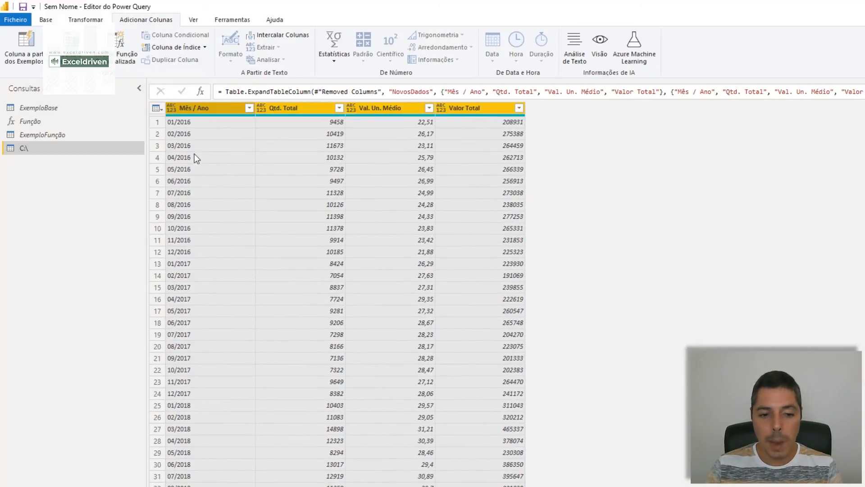
click(198, 106)
shift+click(479, 112)
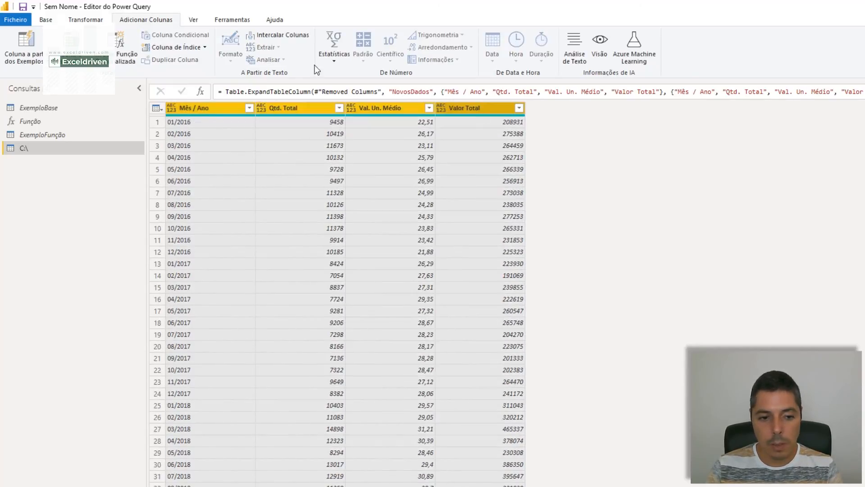
click(49, 20)
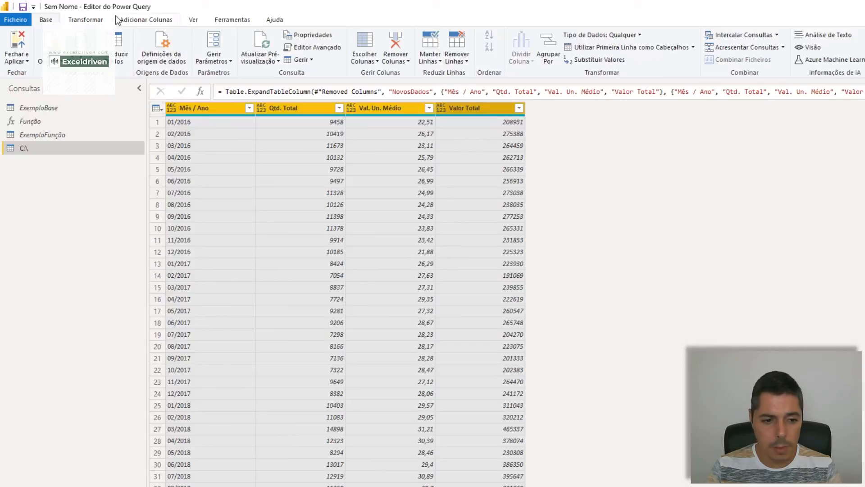
click(86, 20)
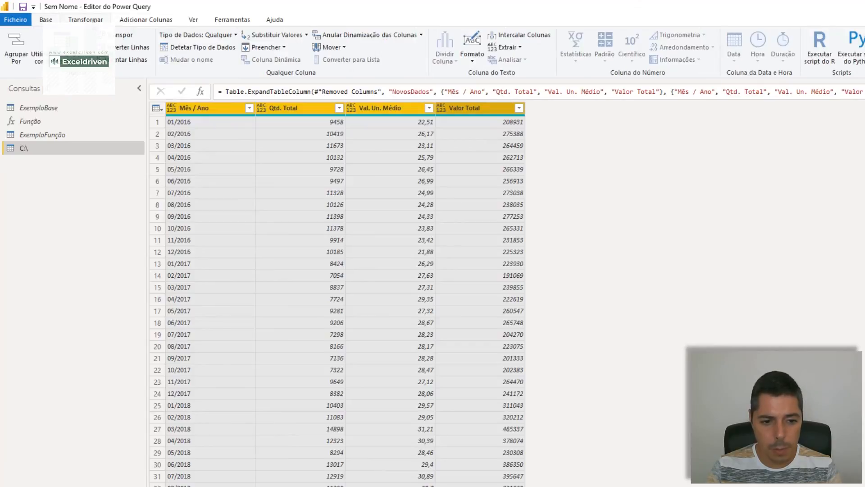
click(200, 50)
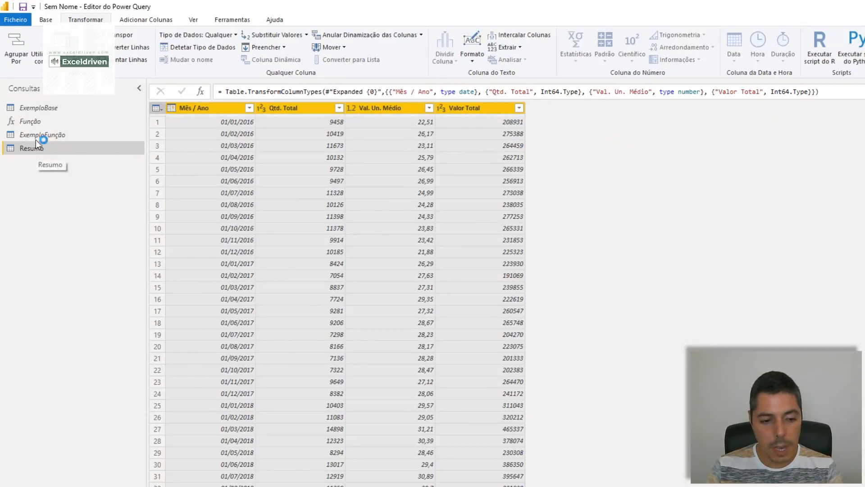
Apply the query changes to the report and insert an enlarged matrix with the Resumo table's Mês / Ano field as rows
click(46, 20)
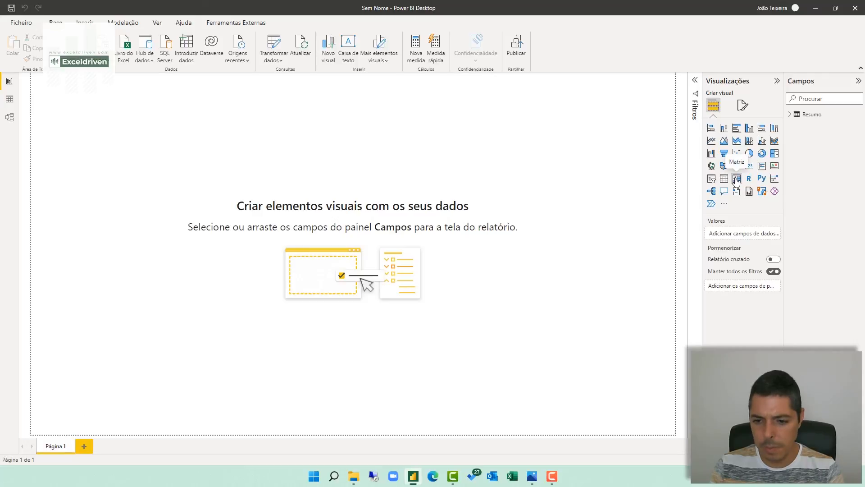
click(736, 180)
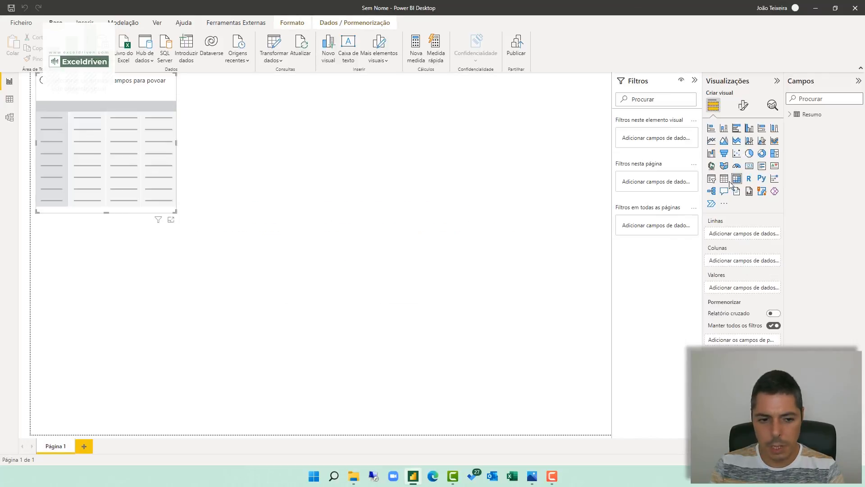
click(790, 115)
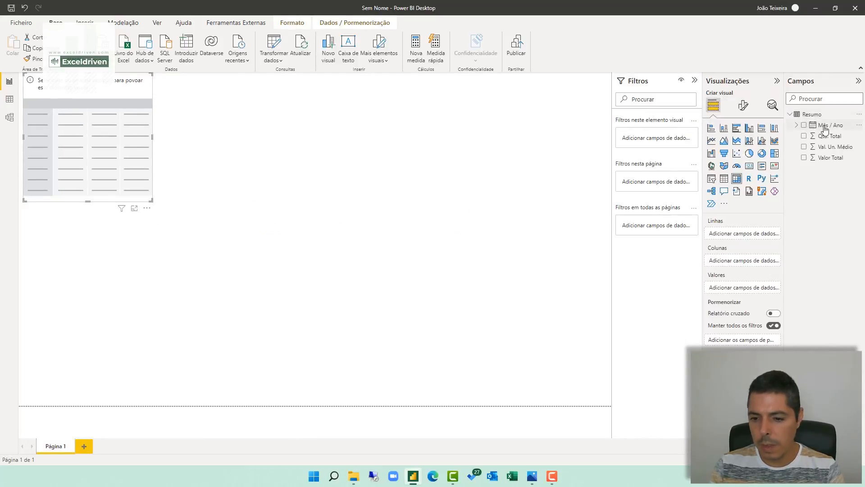
drag(829, 130, 746, 236)
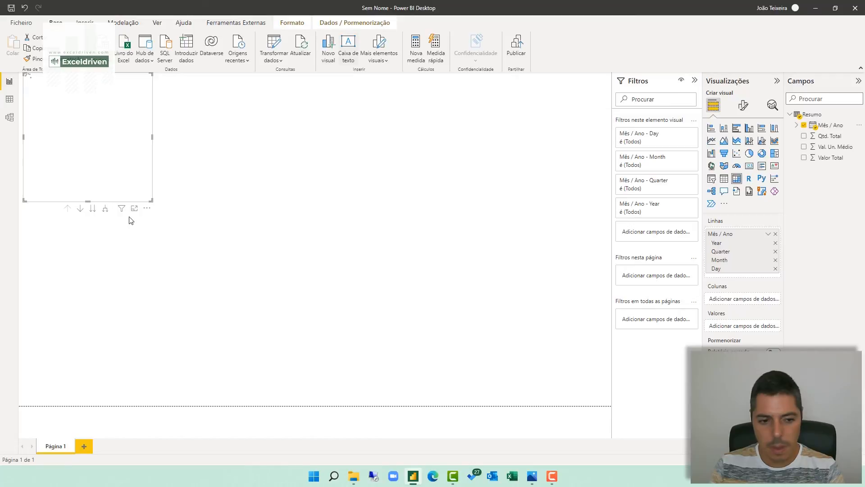
drag(152, 201, 275, 251)
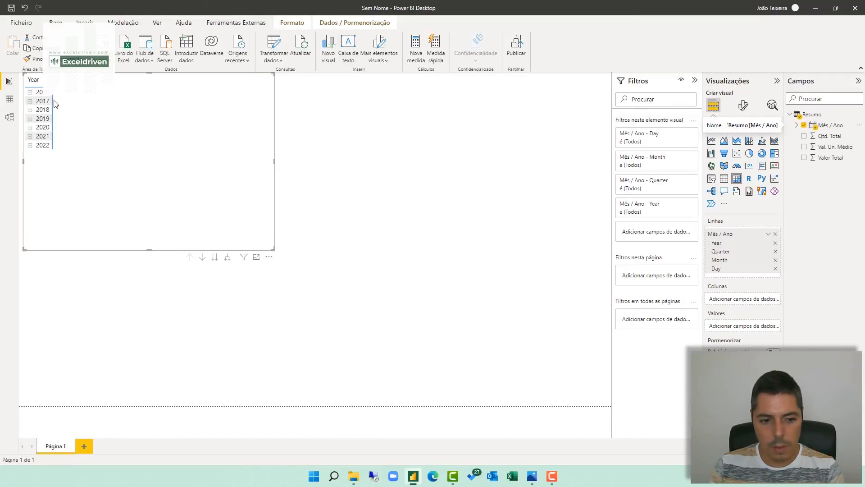
Set the sum of Valor Total as the matrix values and remove the Quarter, Month and Day levels from its rows
drag(831, 158, 748, 299)
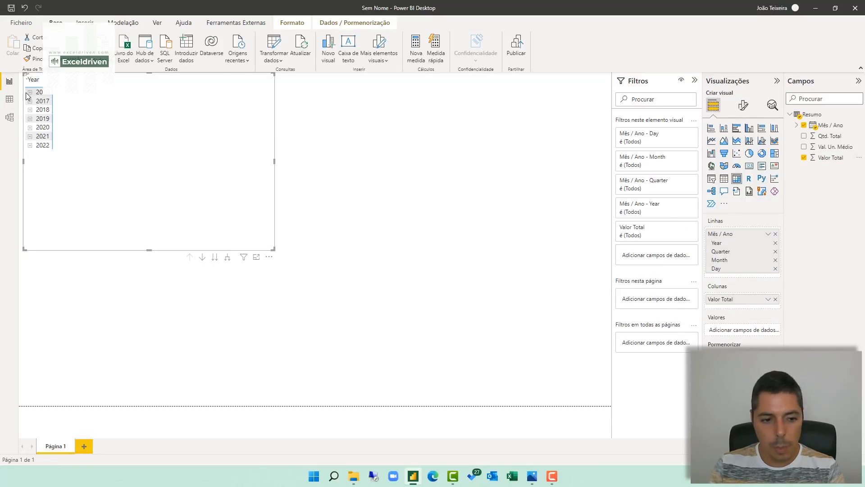
drag(734, 304, 738, 332)
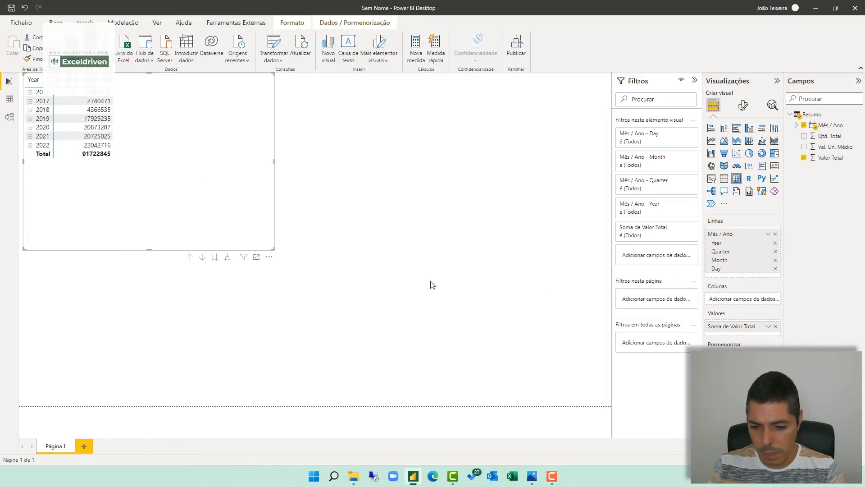
click(776, 251)
click(776, 251)
click(776, 251)
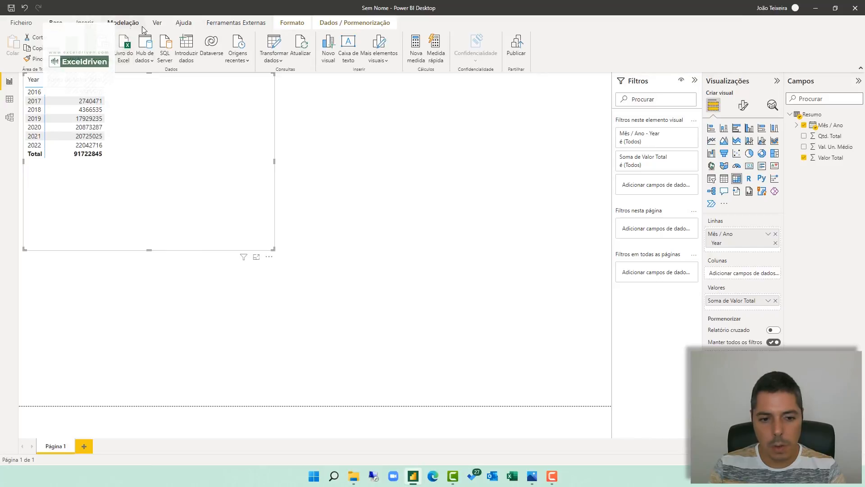
click(121, 24)
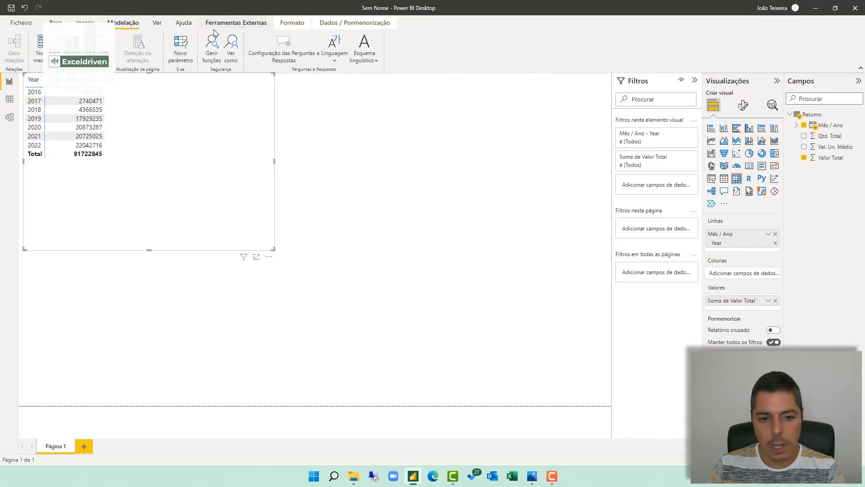
click(297, 25)
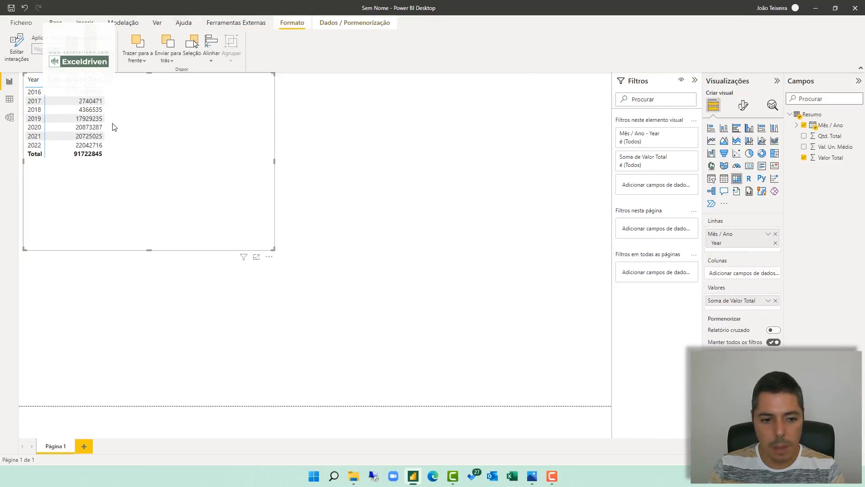